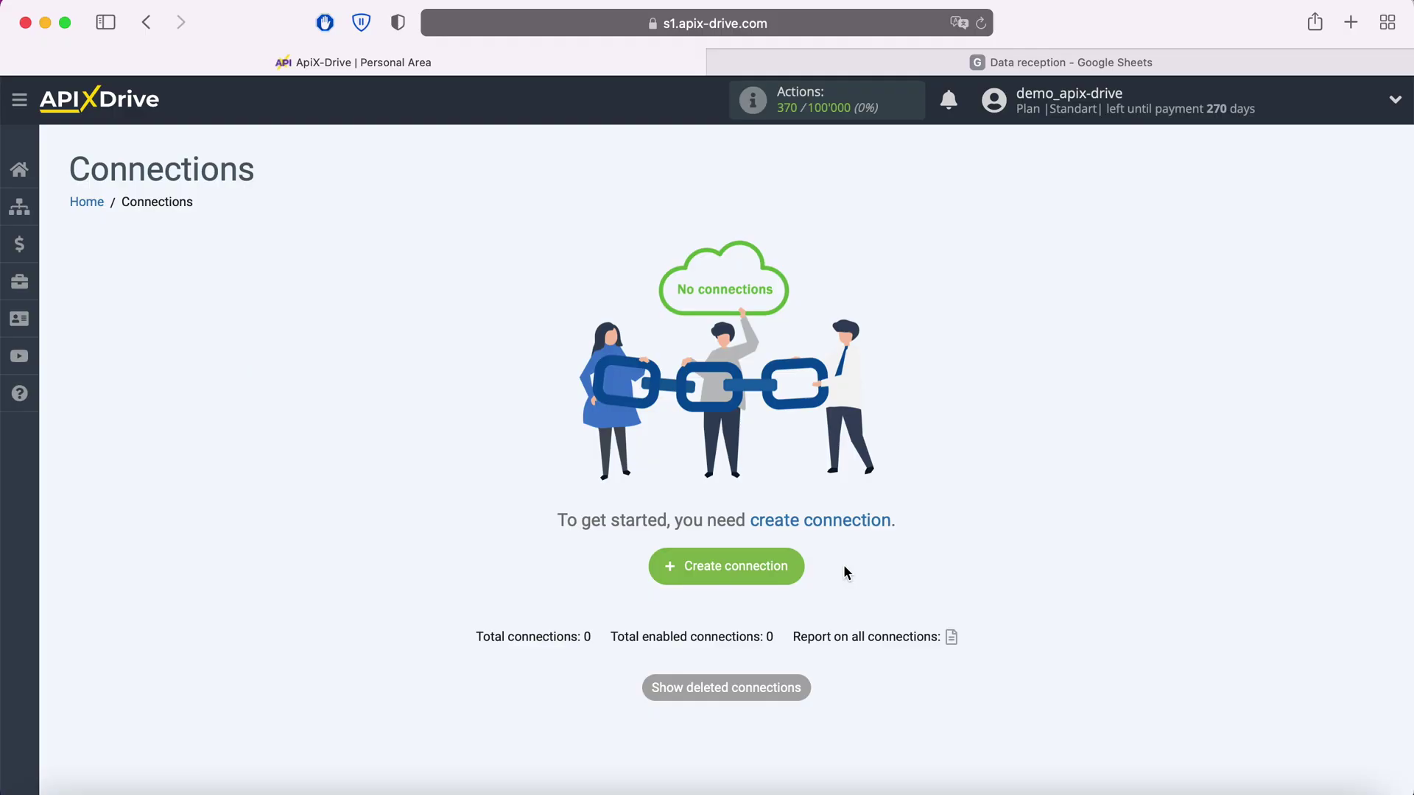
# Create a new connection with Facebook as the data source system
pyautogui.click(794, 567)
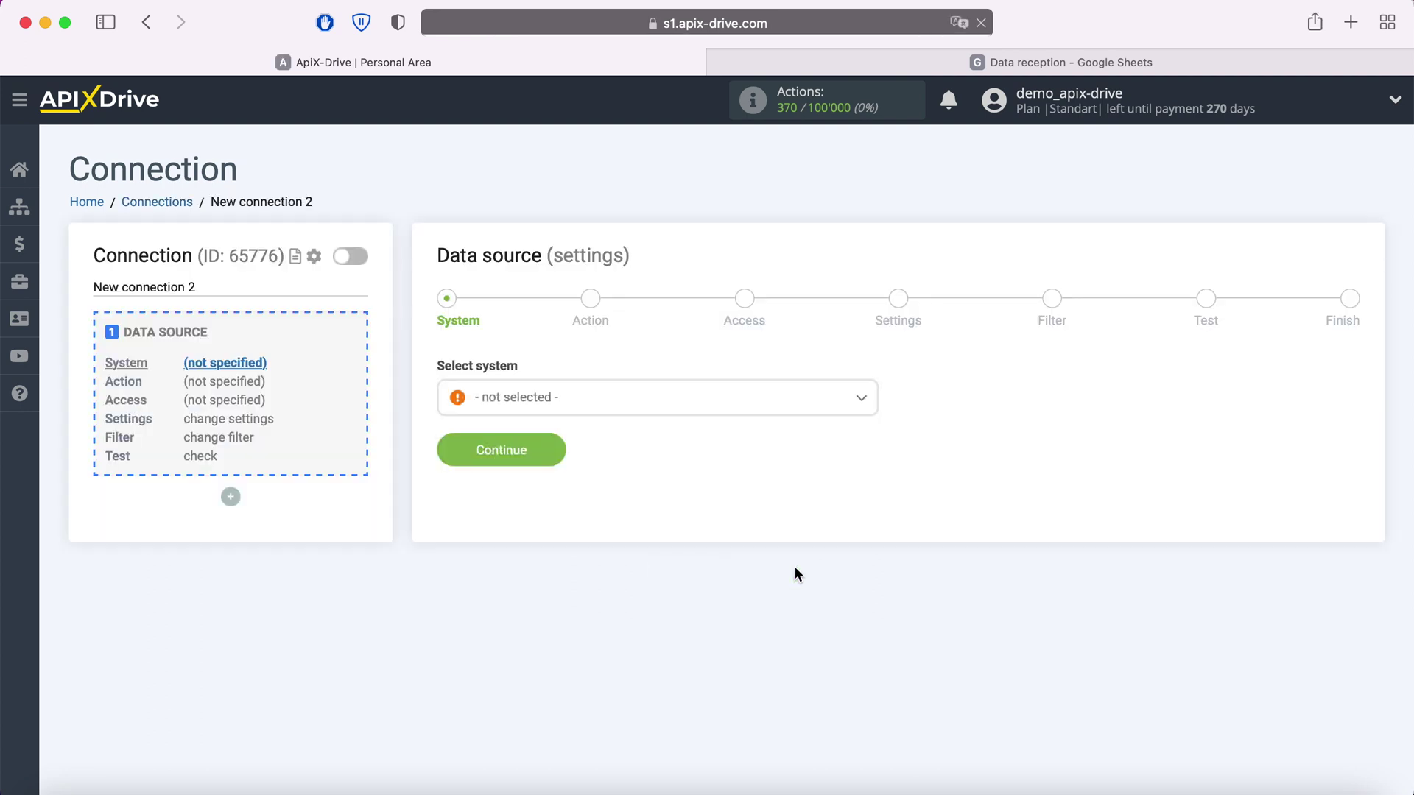
pyautogui.click(648, 397)
pyautogui.scroll(-15, 670, 543)
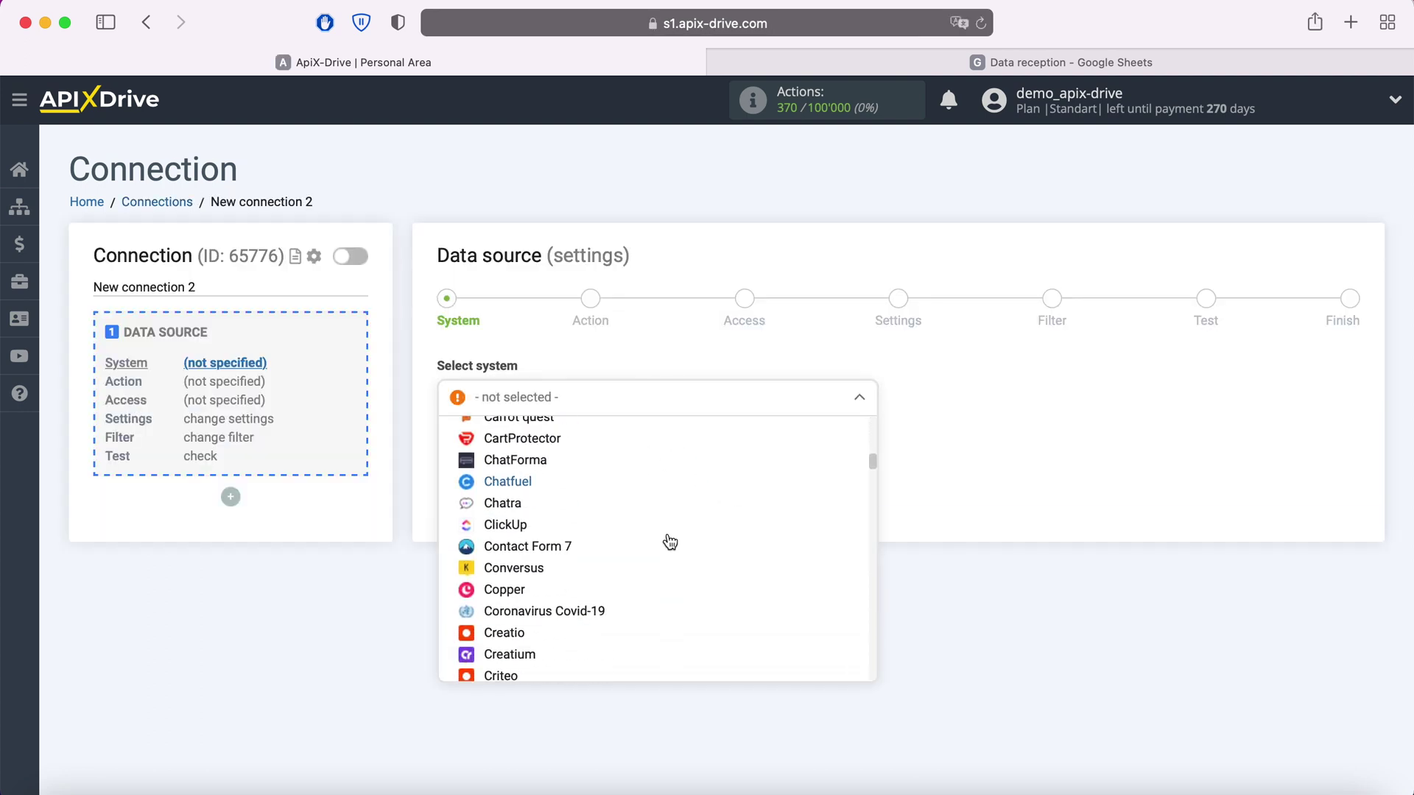
pyautogui.click(545, 440)
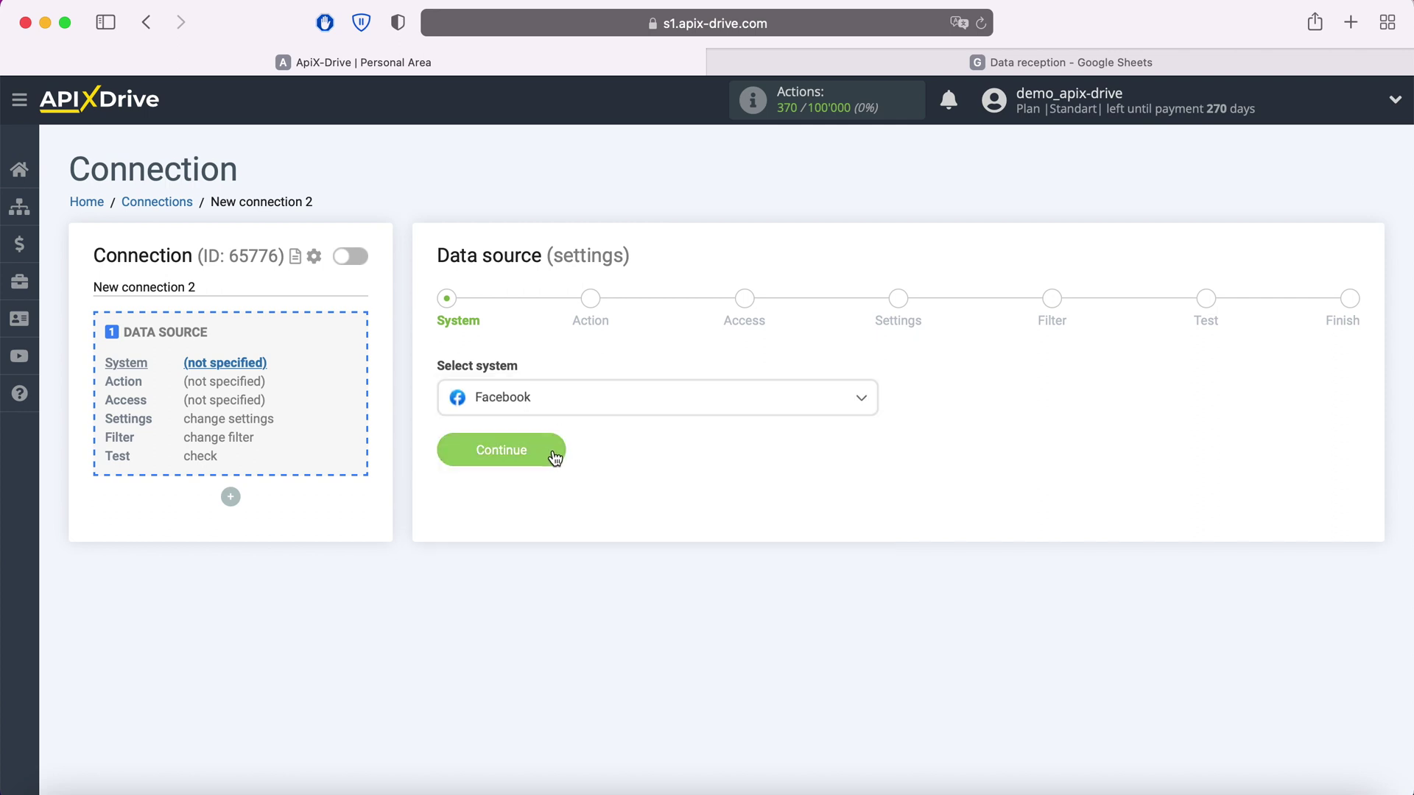
pyautogui.click(554, 452)
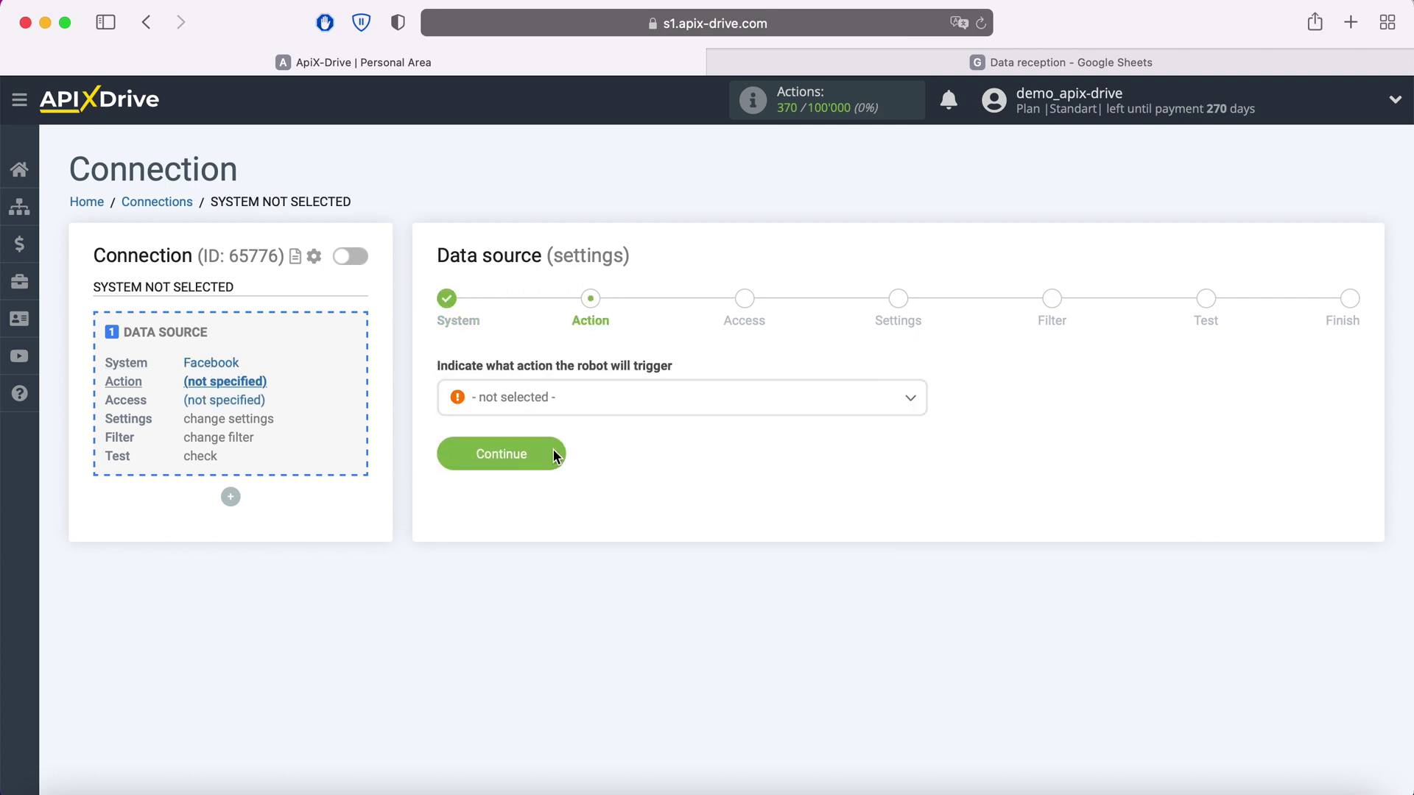
# Choose Get Leads (new) as the Facebook action
pyautogui.click(623, 406)
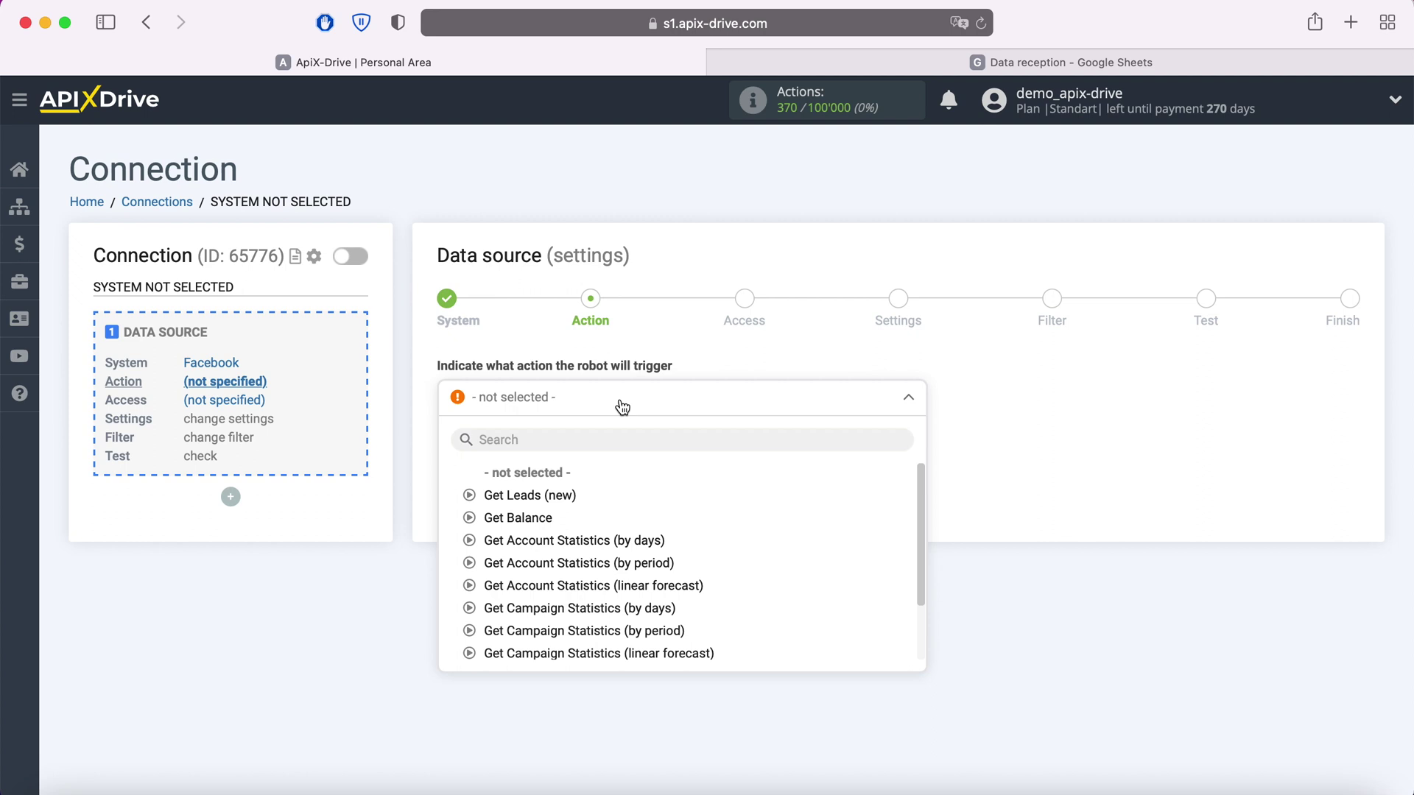
pyautogui.click(565, 496)
pyautogui.click(554, 455)
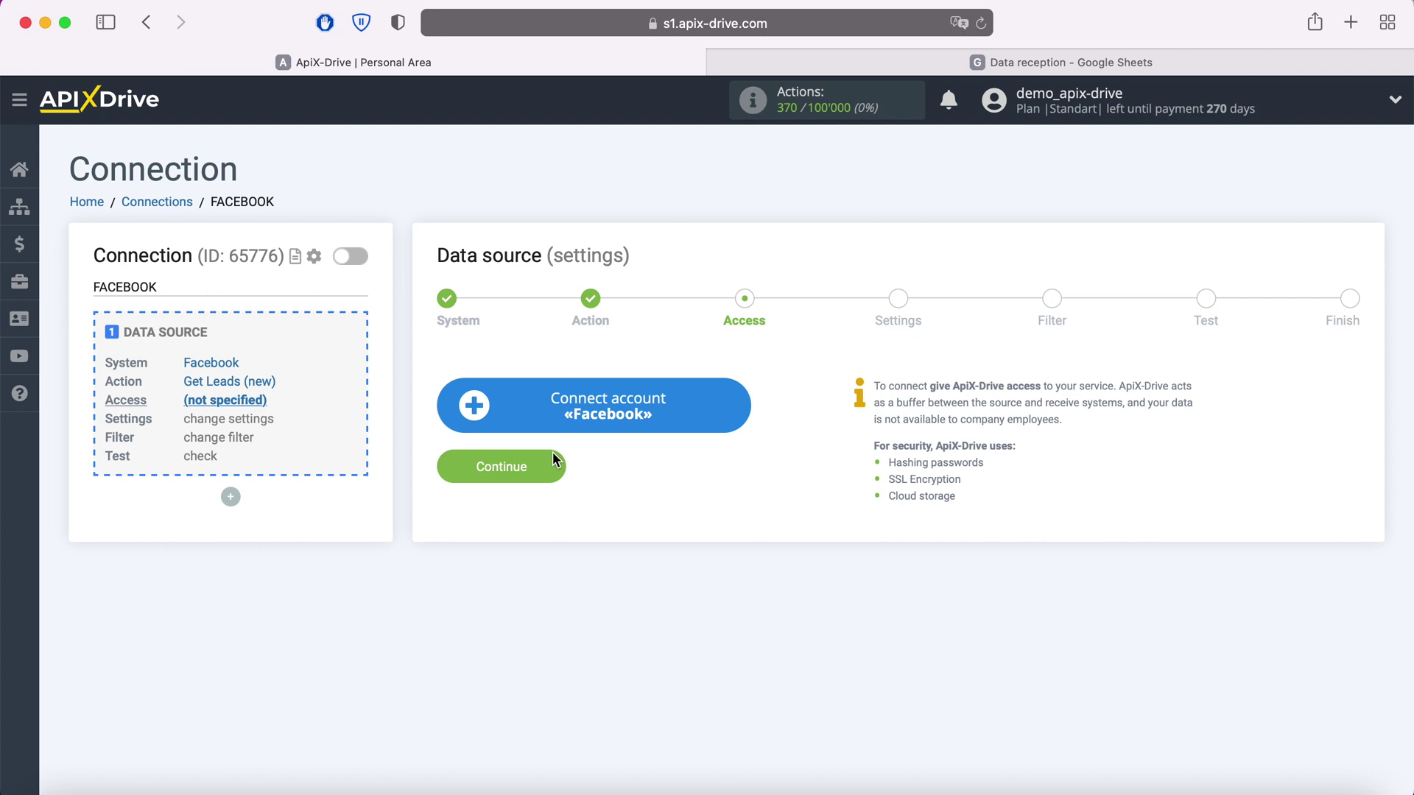
# Connect a Facebook account by logging in with the saved credentials
pyautogui.click(736, 404)
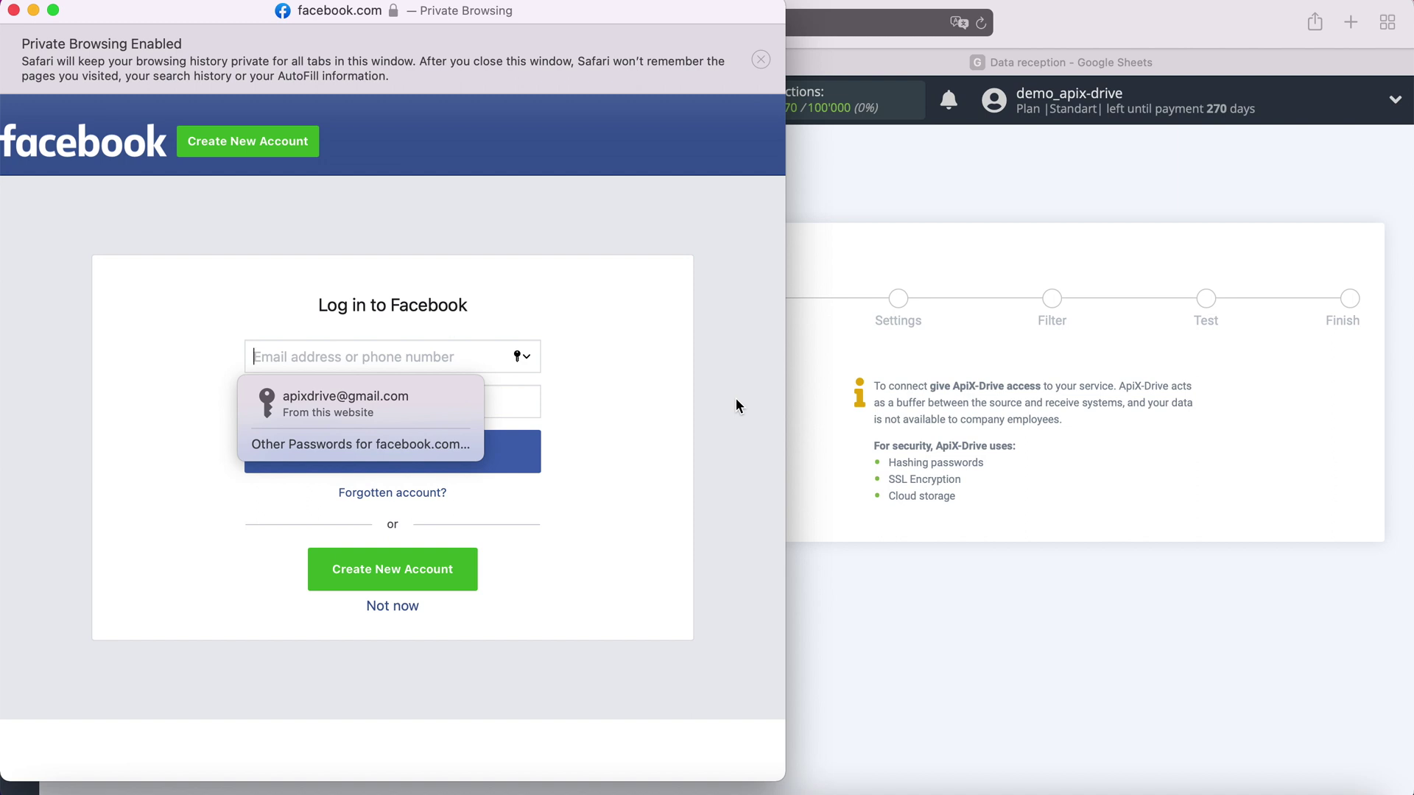
pyautogui.click(415, 402)
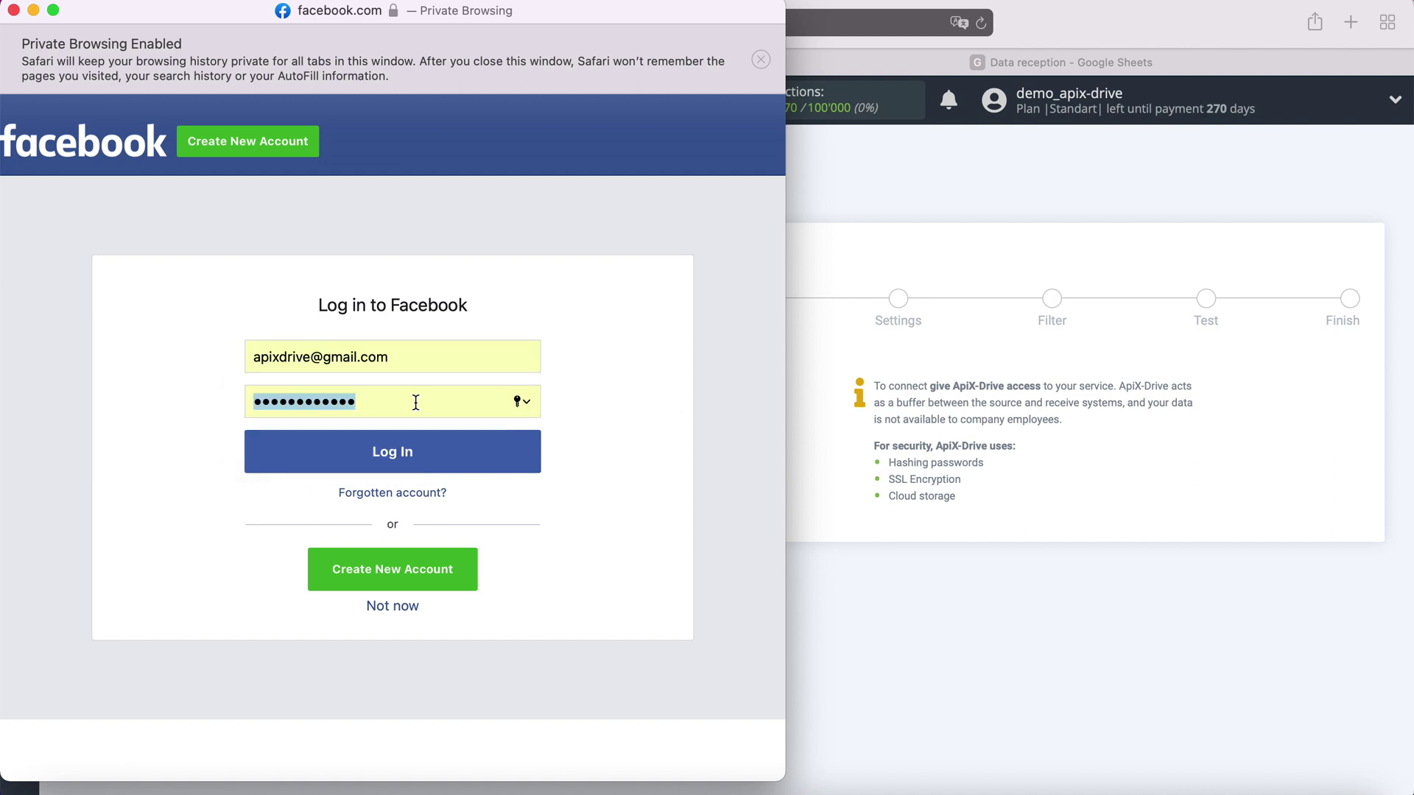
pyautogui.click(434, 449)
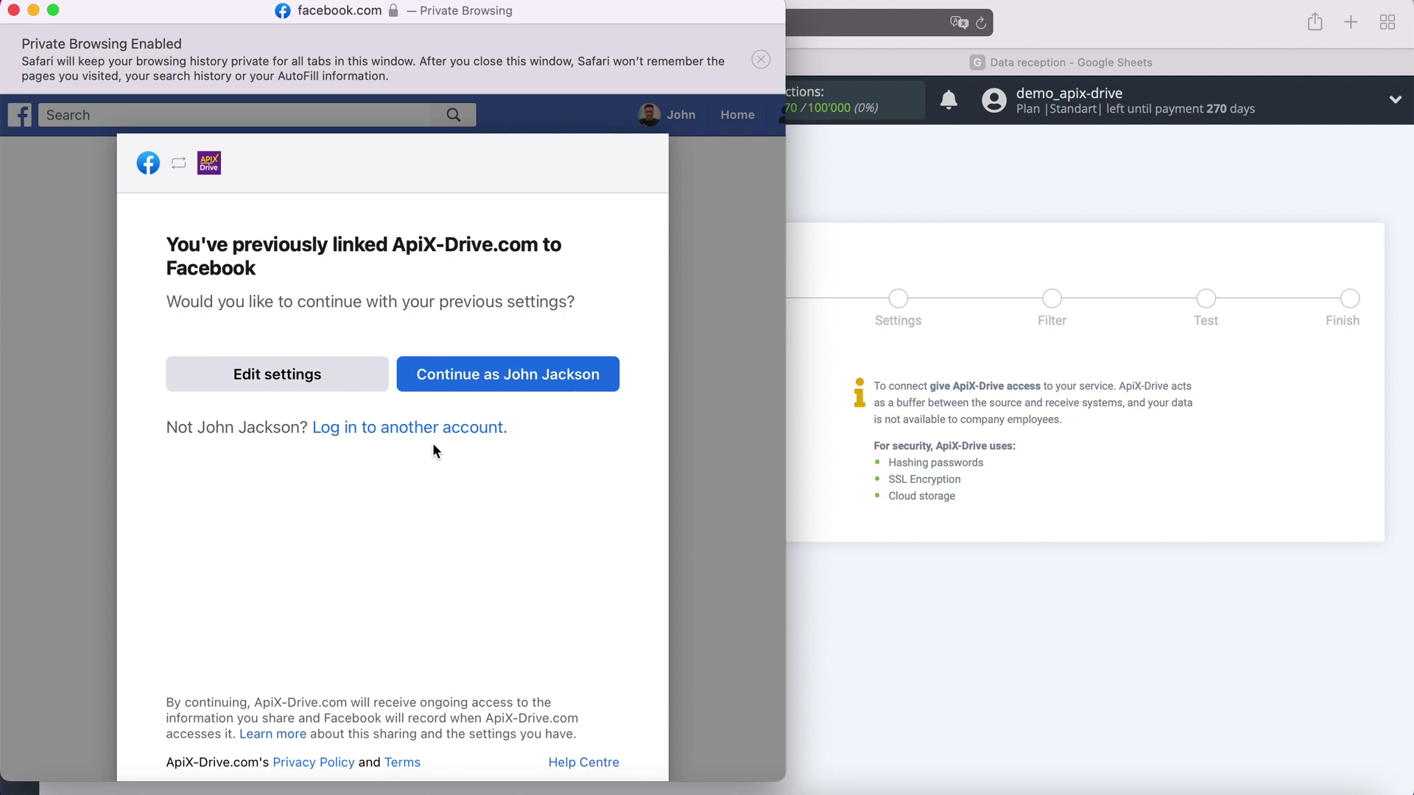
# Keep both lead-form Pages shared and accept all requested permissions
pyautogui.click(365, 389)
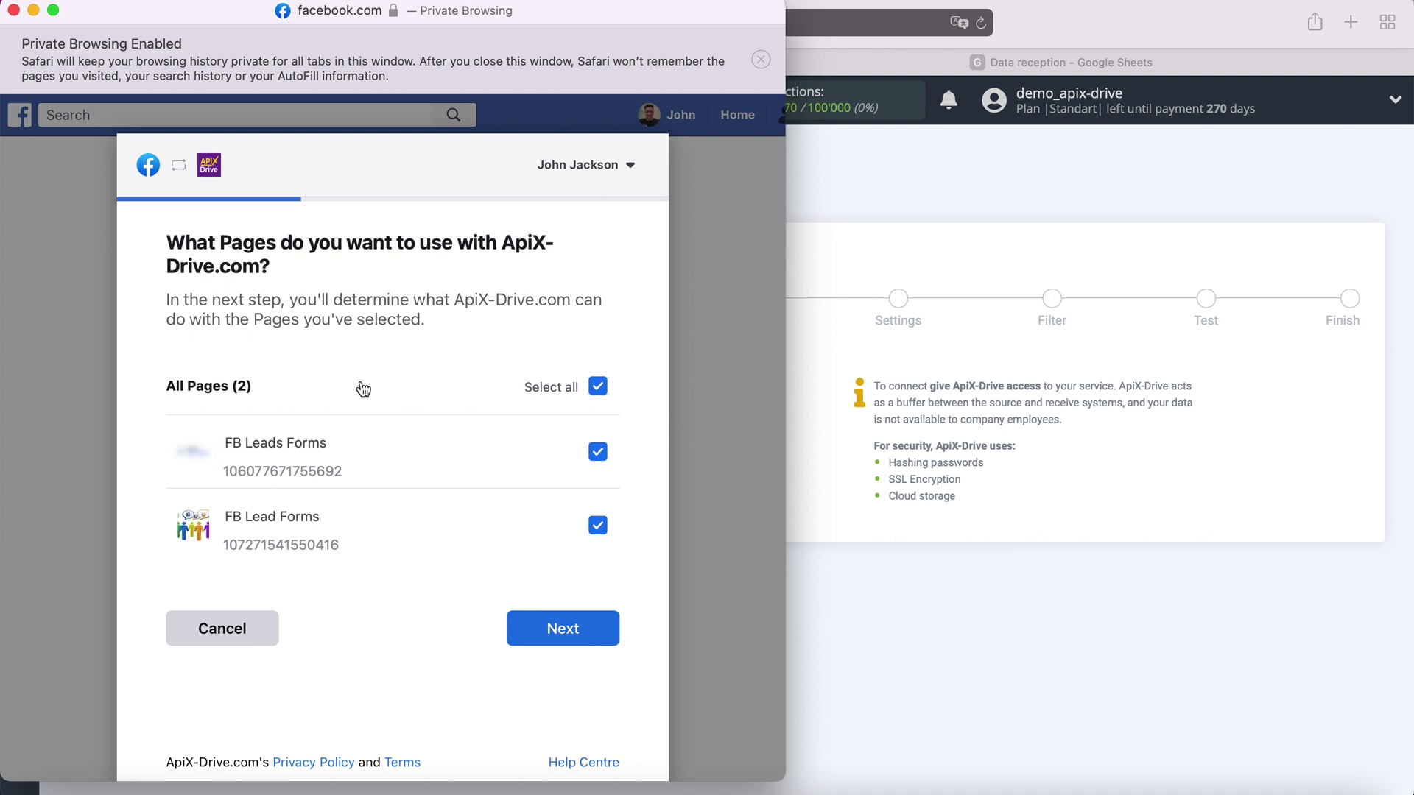
pyautogui.click(605, 632)
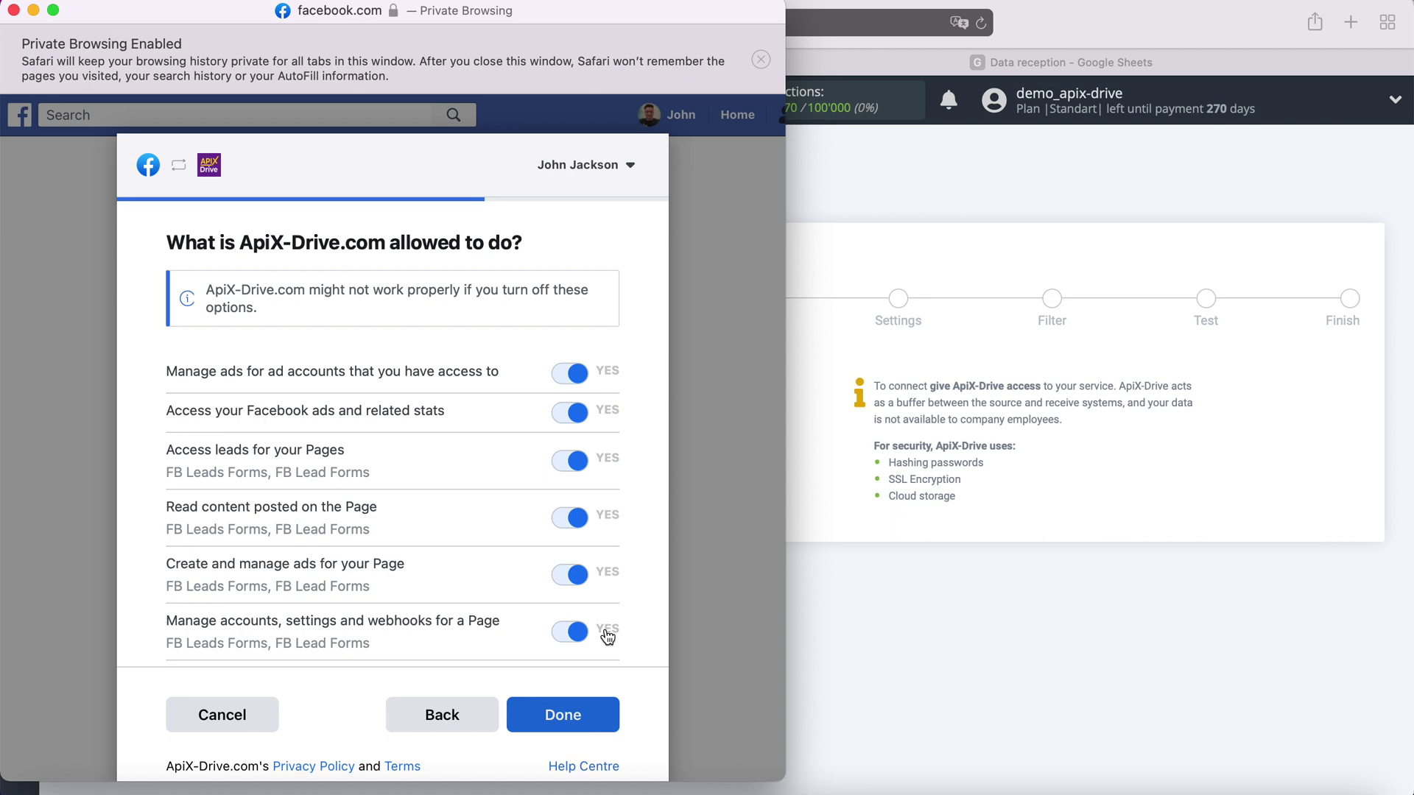
pyautogui.click(598, 717)
# Select the linked Facebook account as the source login
pyautogui.click(385, 417)
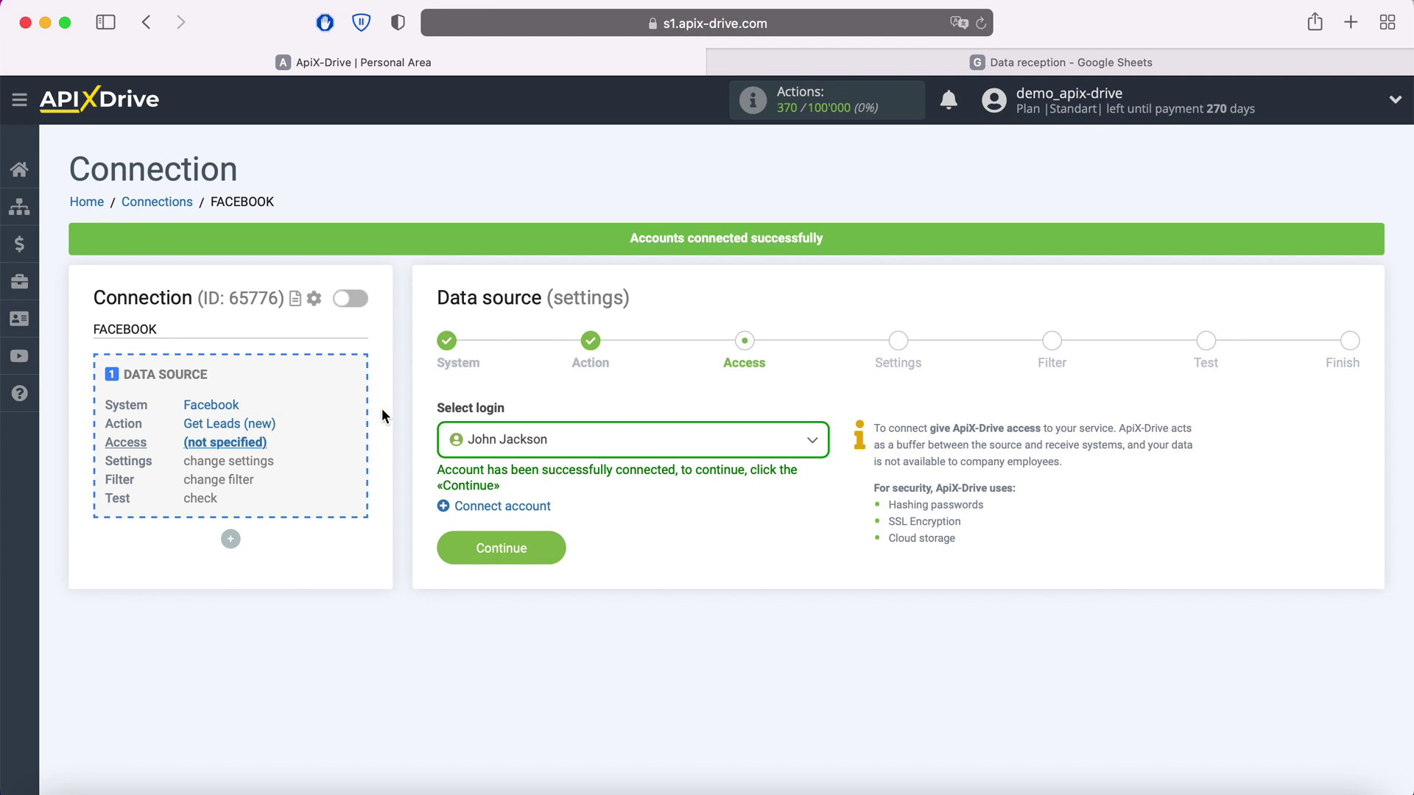
pyautogui.click(805, 440)
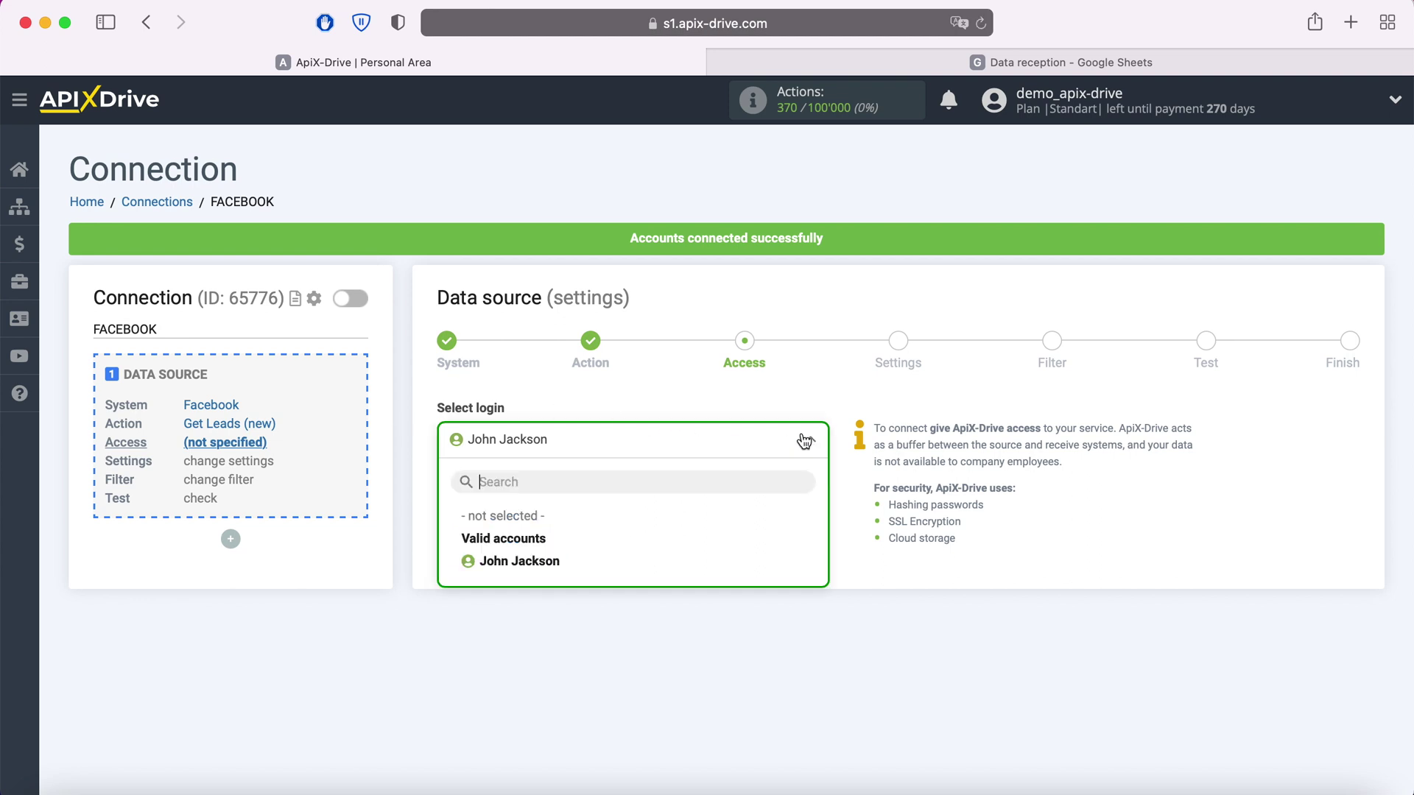
pyautogui.click(544, 562)
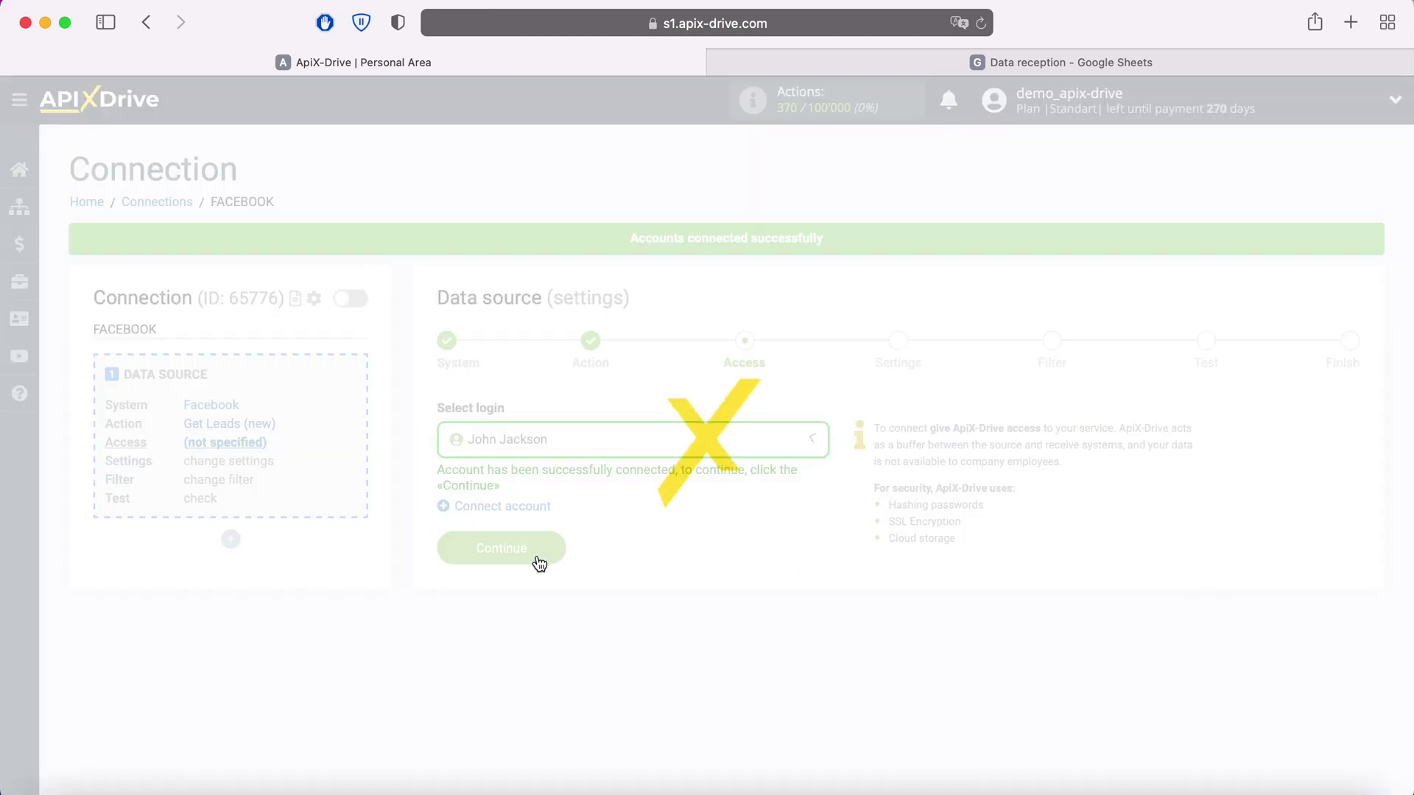
pyautogui.click(551, 549)
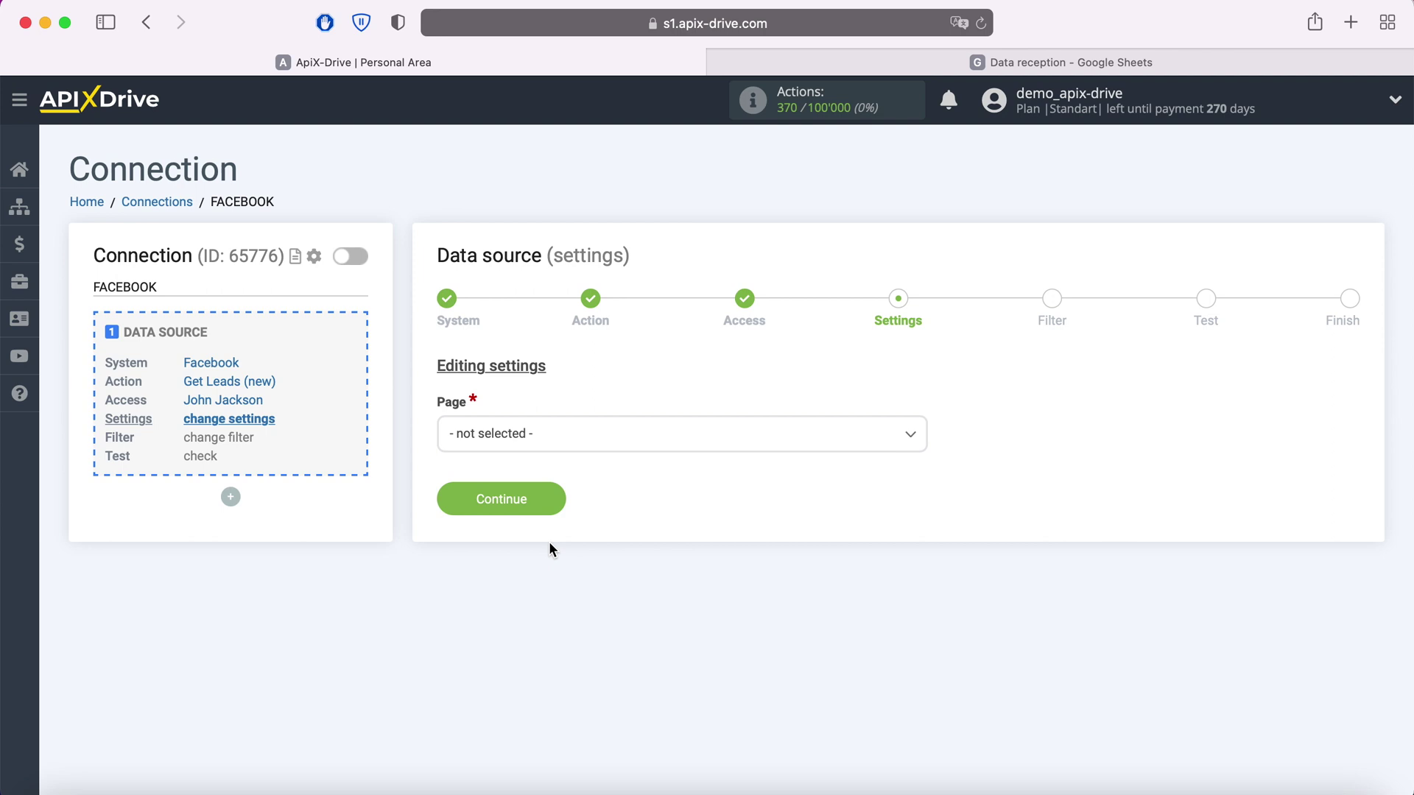
# Set Page to FB Leads Forms and select only the FB Lead Form 20.05.2021 form
pyautogui.click(570, 444)
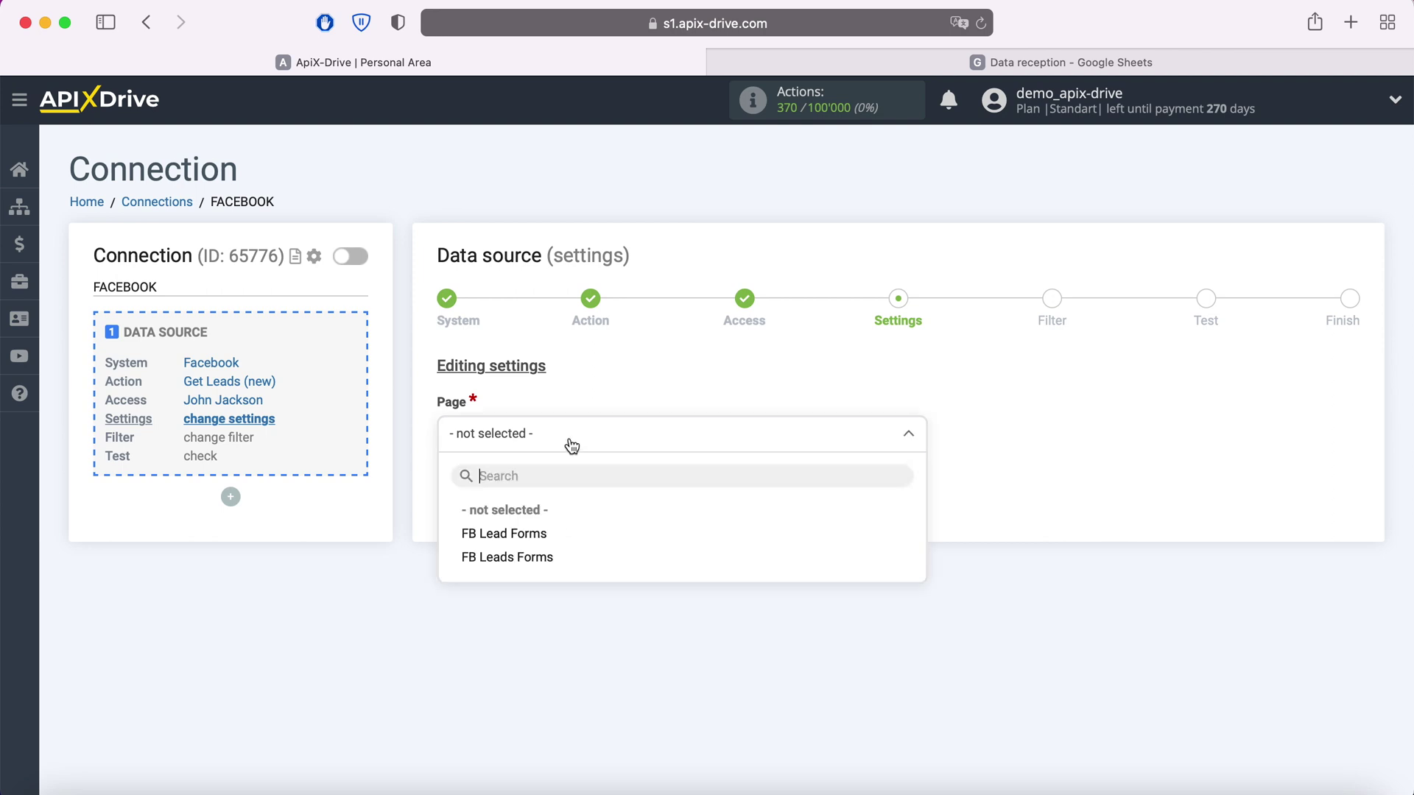
pyautogui.click(531, 558)
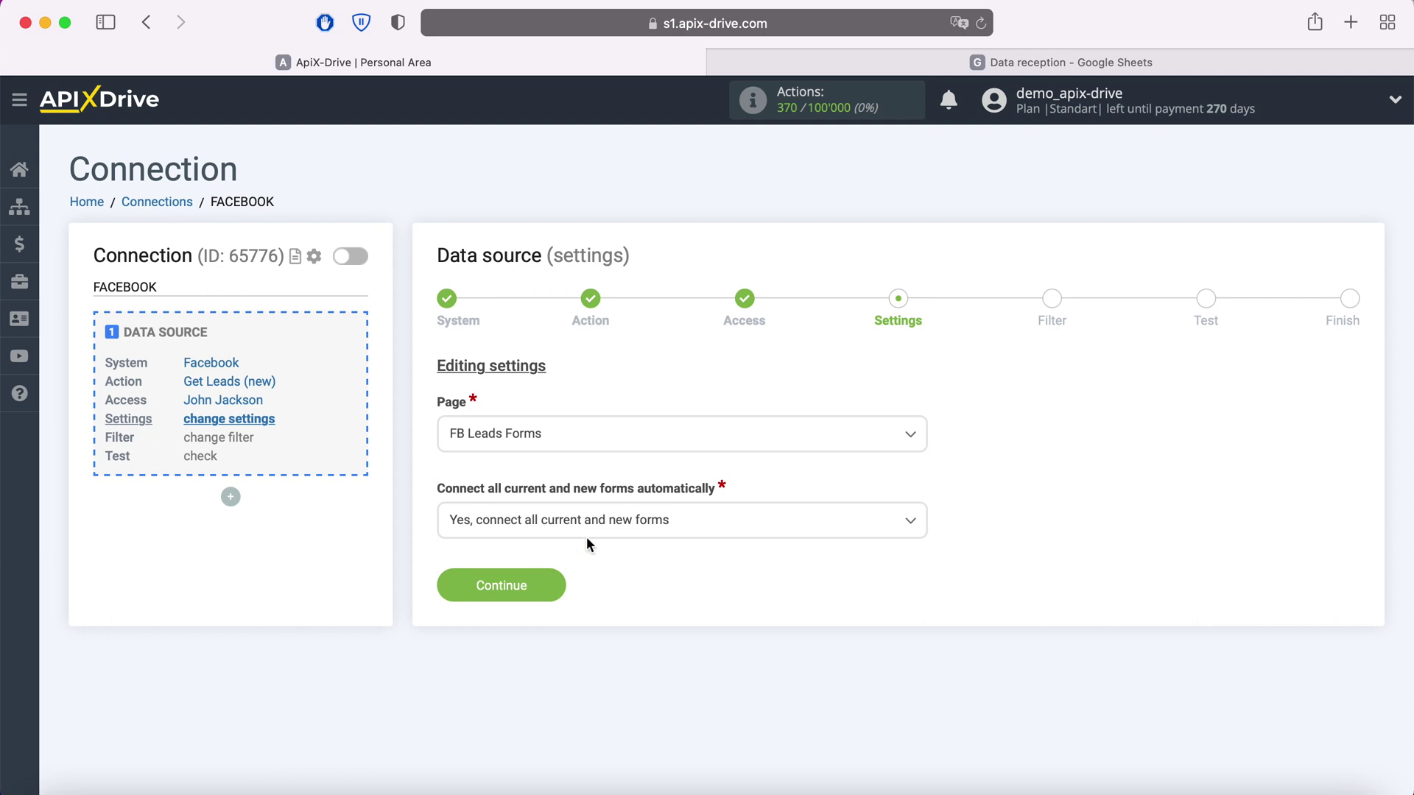
pyautogui.click(647, 523)
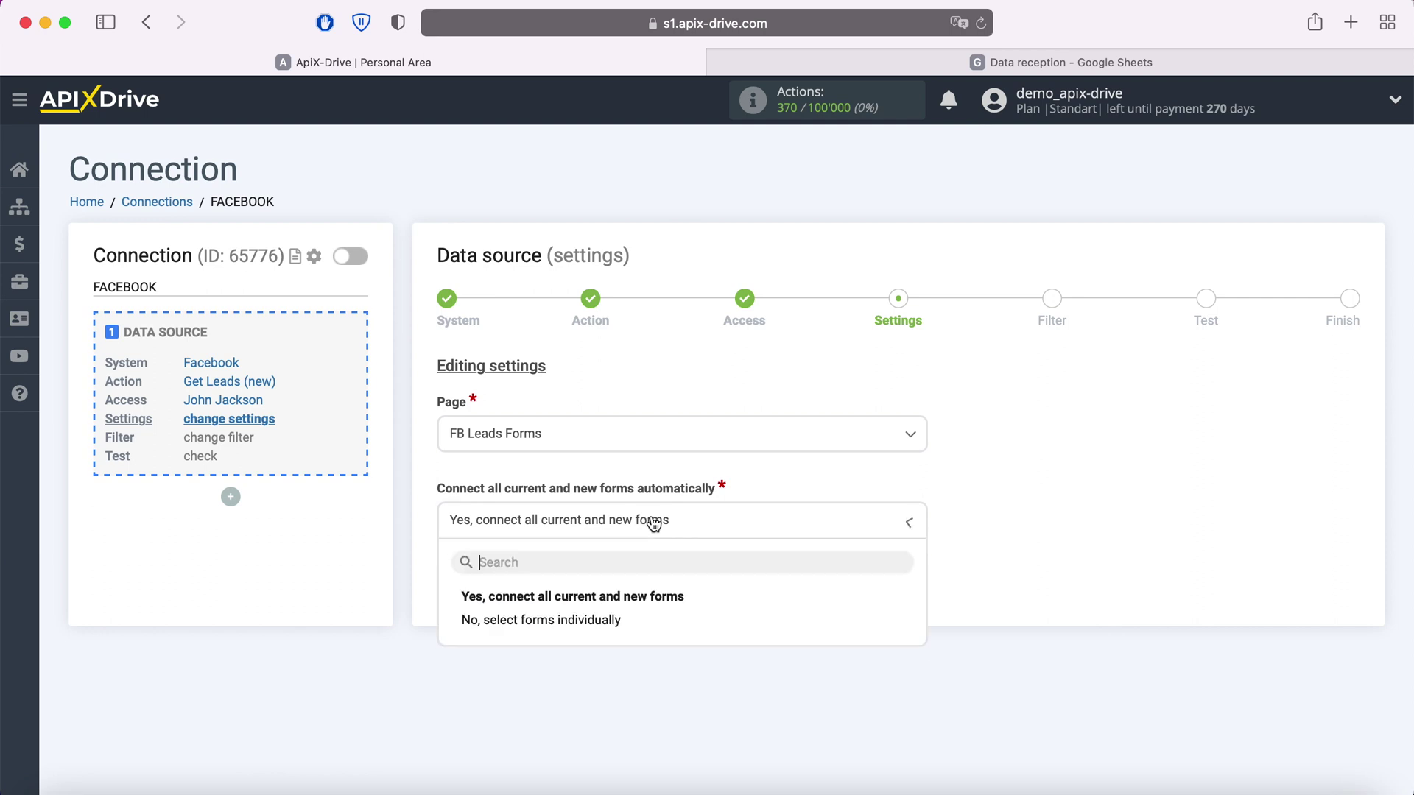
pyautogui.click(603, 622)
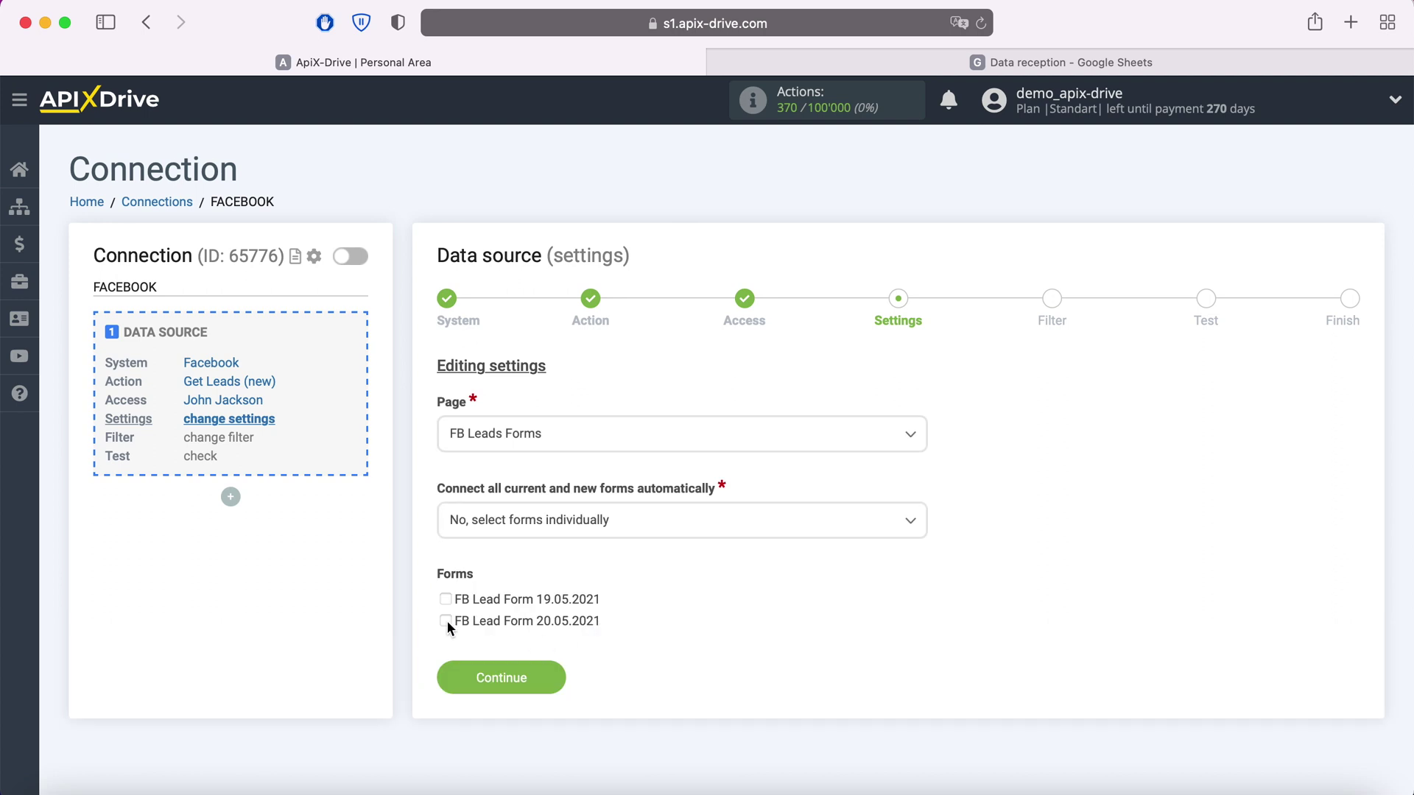
pyautogui.click(549, 677)
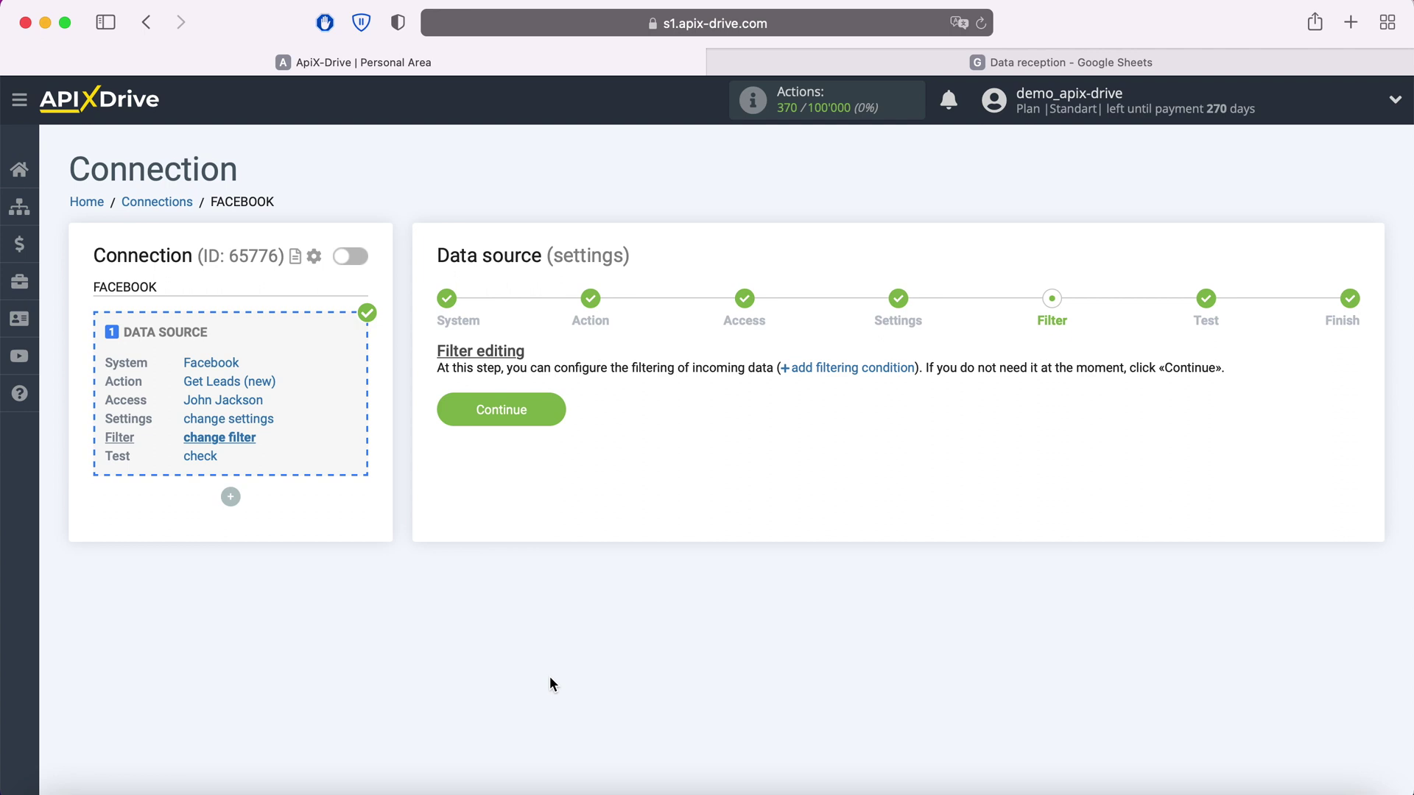
# Skip filtering, review the loaded test lead data, and finish the Facebook source setup
pyautogui.click(550, 404)
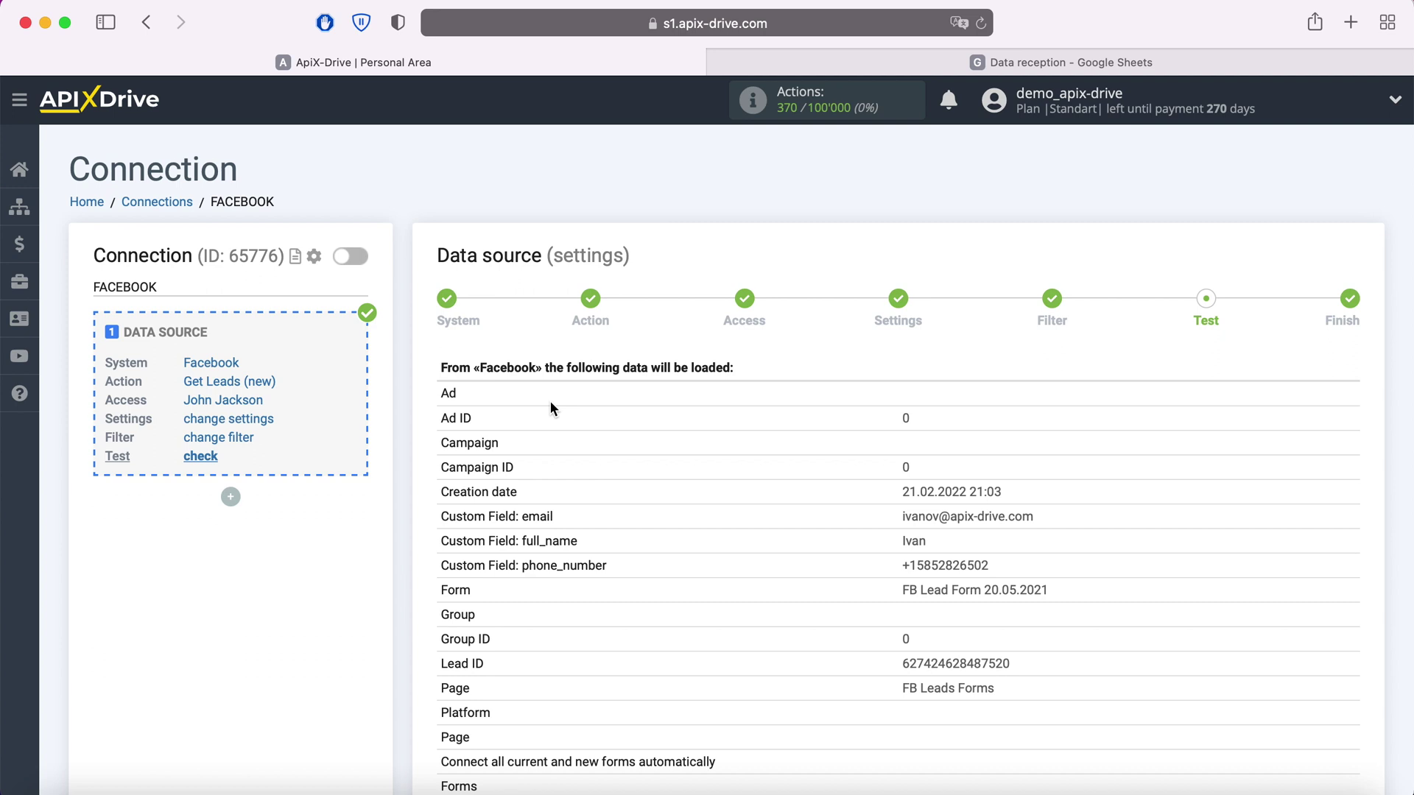
pyautogui.scroll(-1, 550, 402)
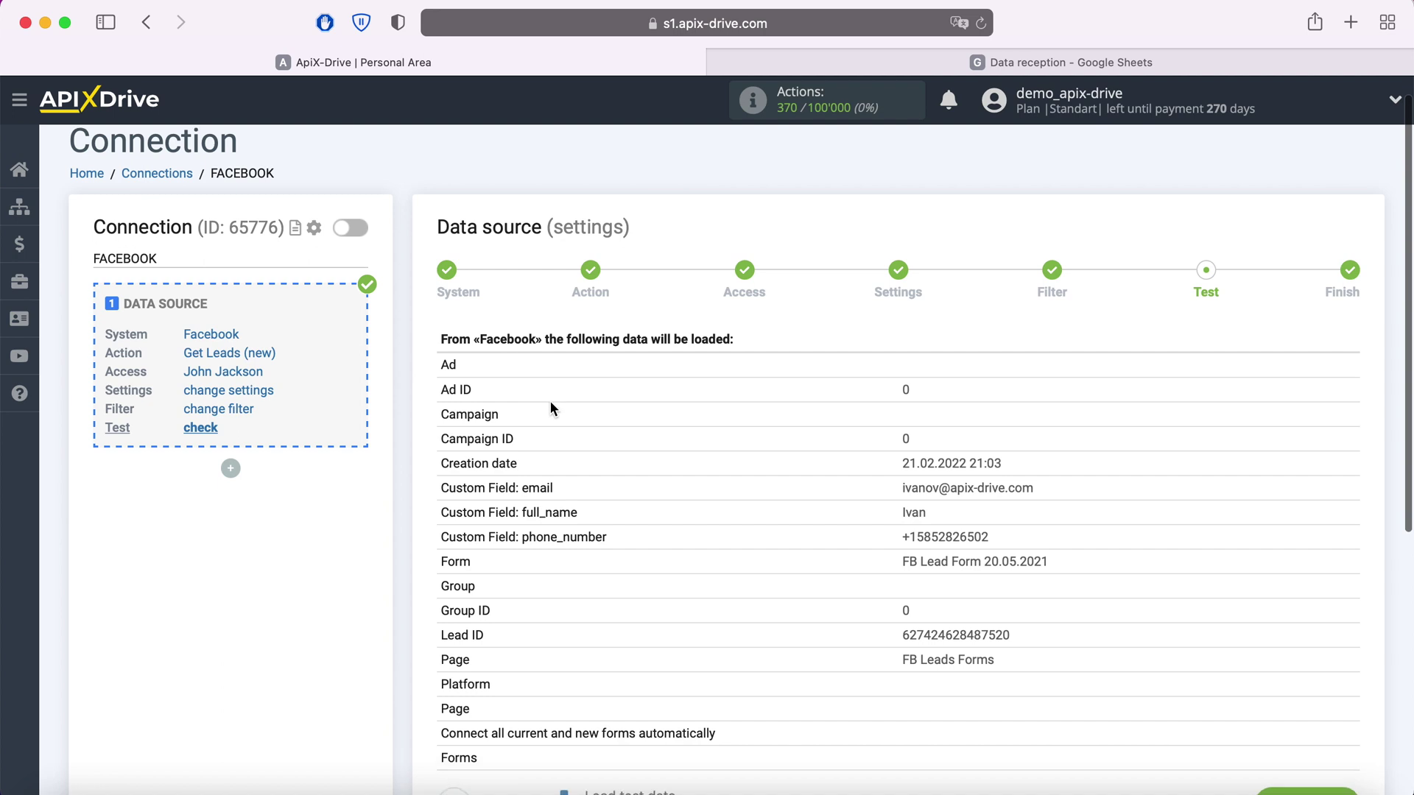
pyautogui.scroll(-2, 550, 408)
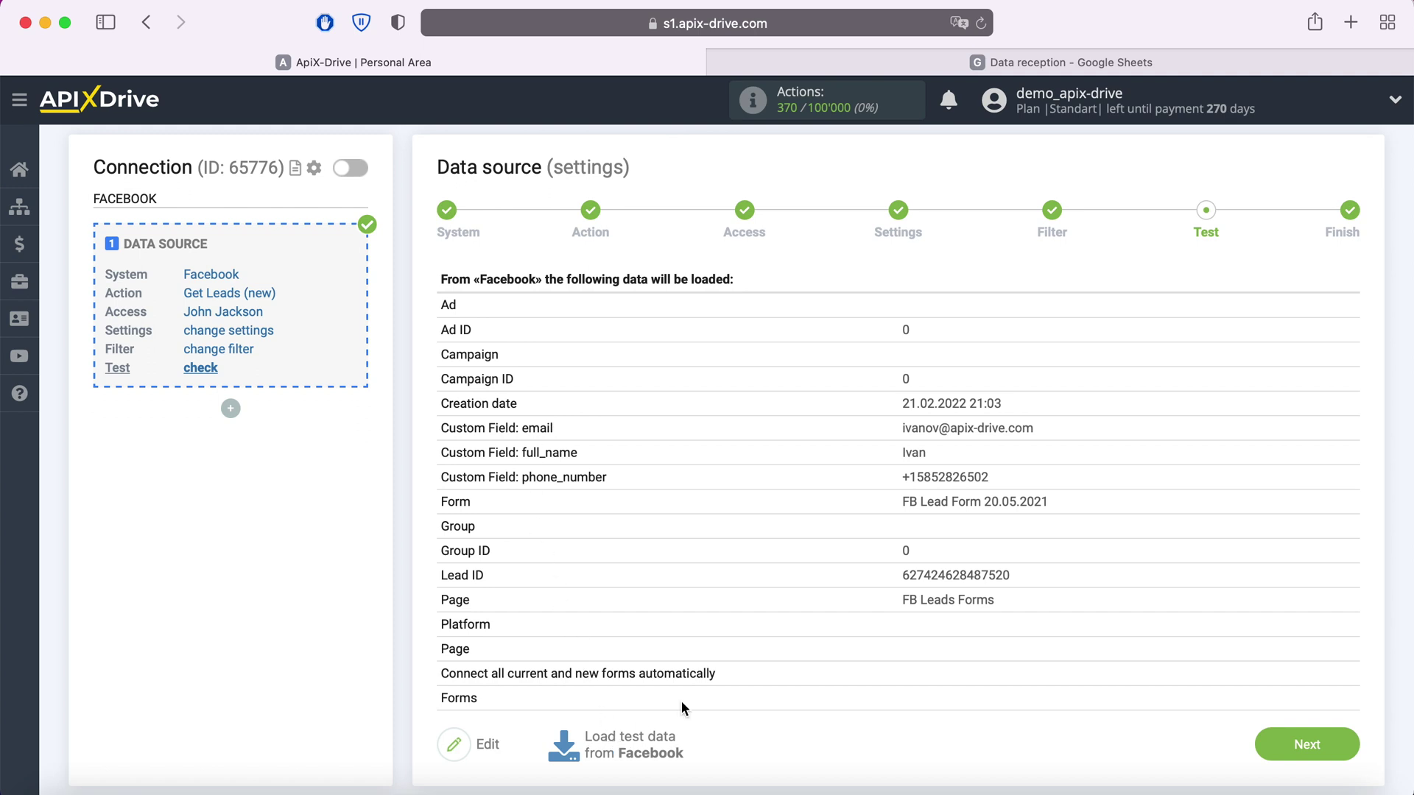
pyautogui.click(1332, 736)
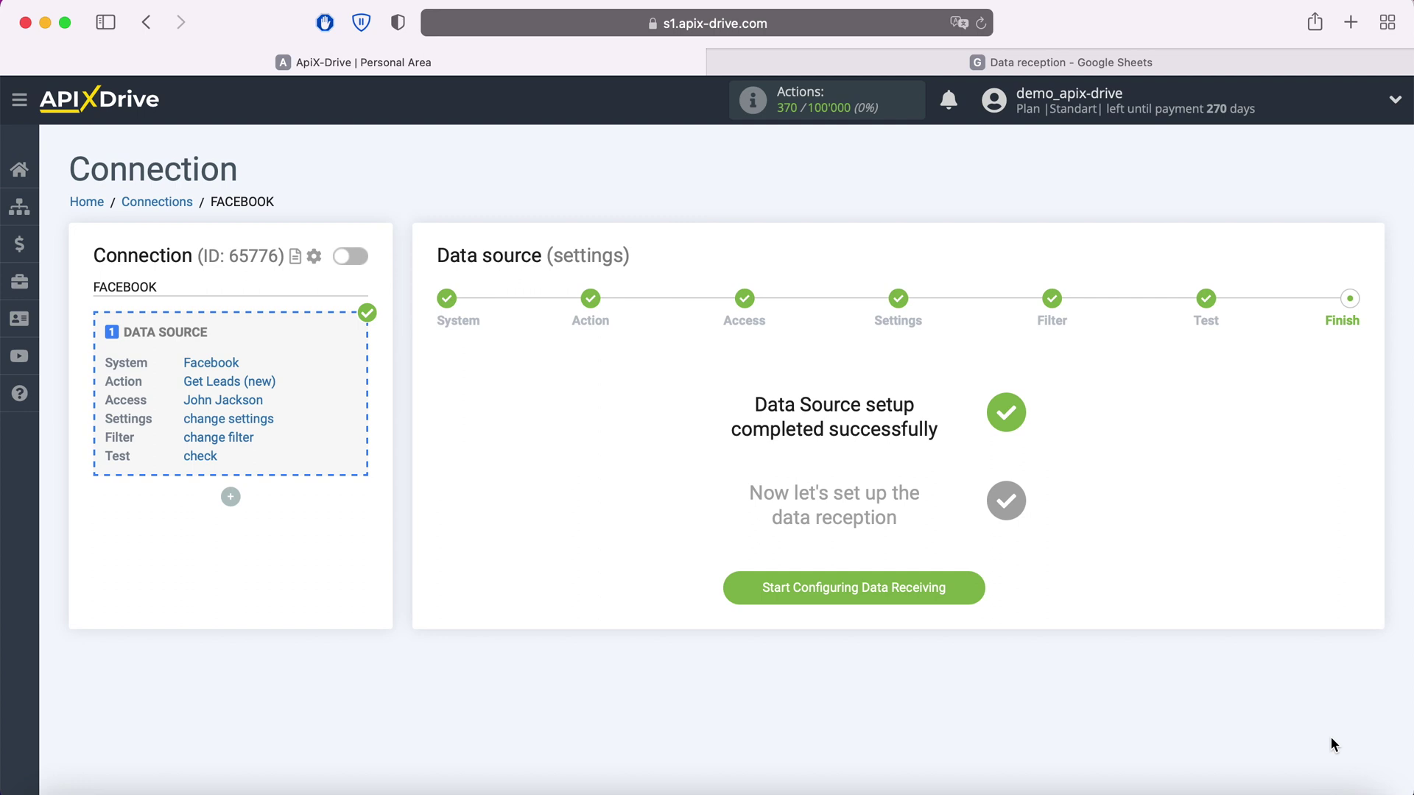
# Choose Google Sheets as the data destination system
pyautogui.click(969, 579)
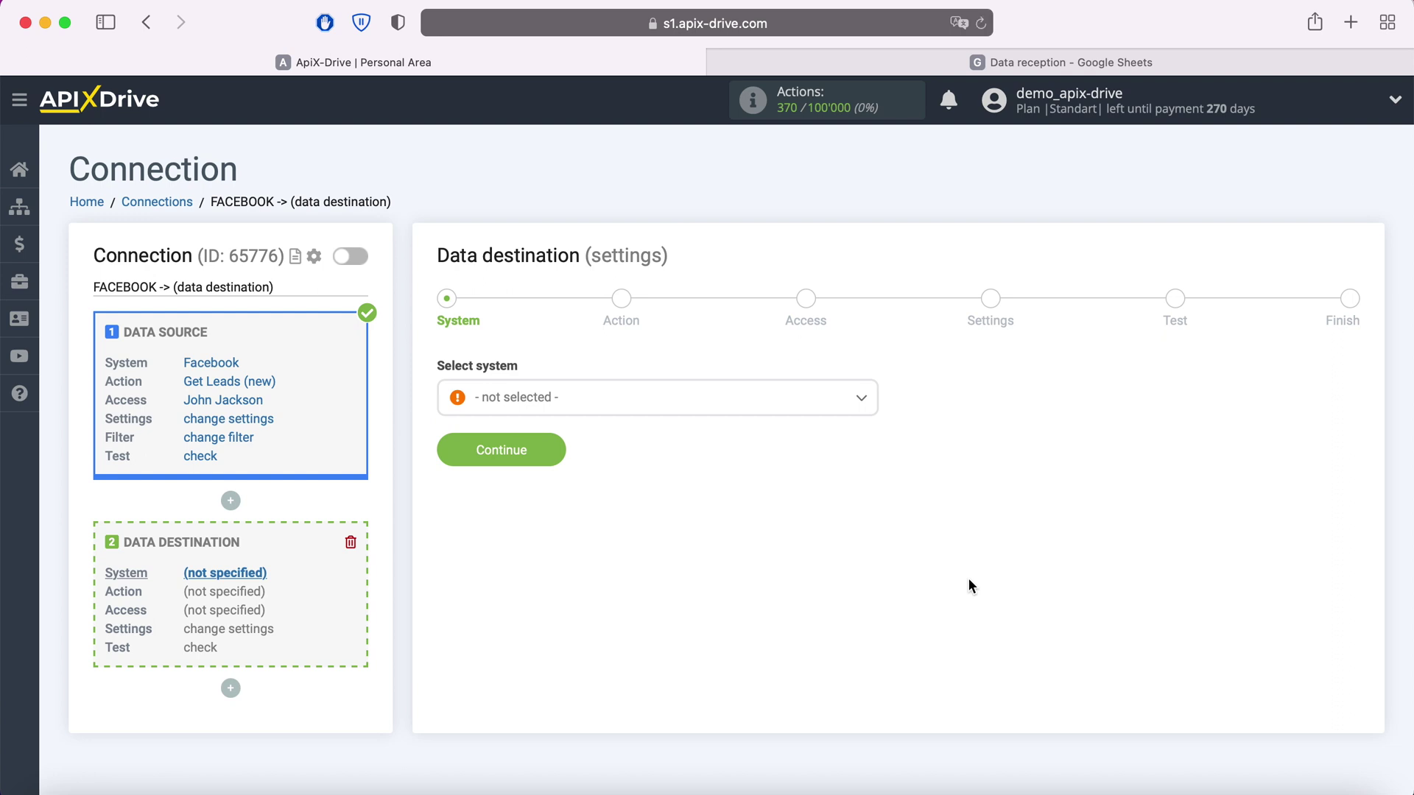
pyautogui.click(847, 400)
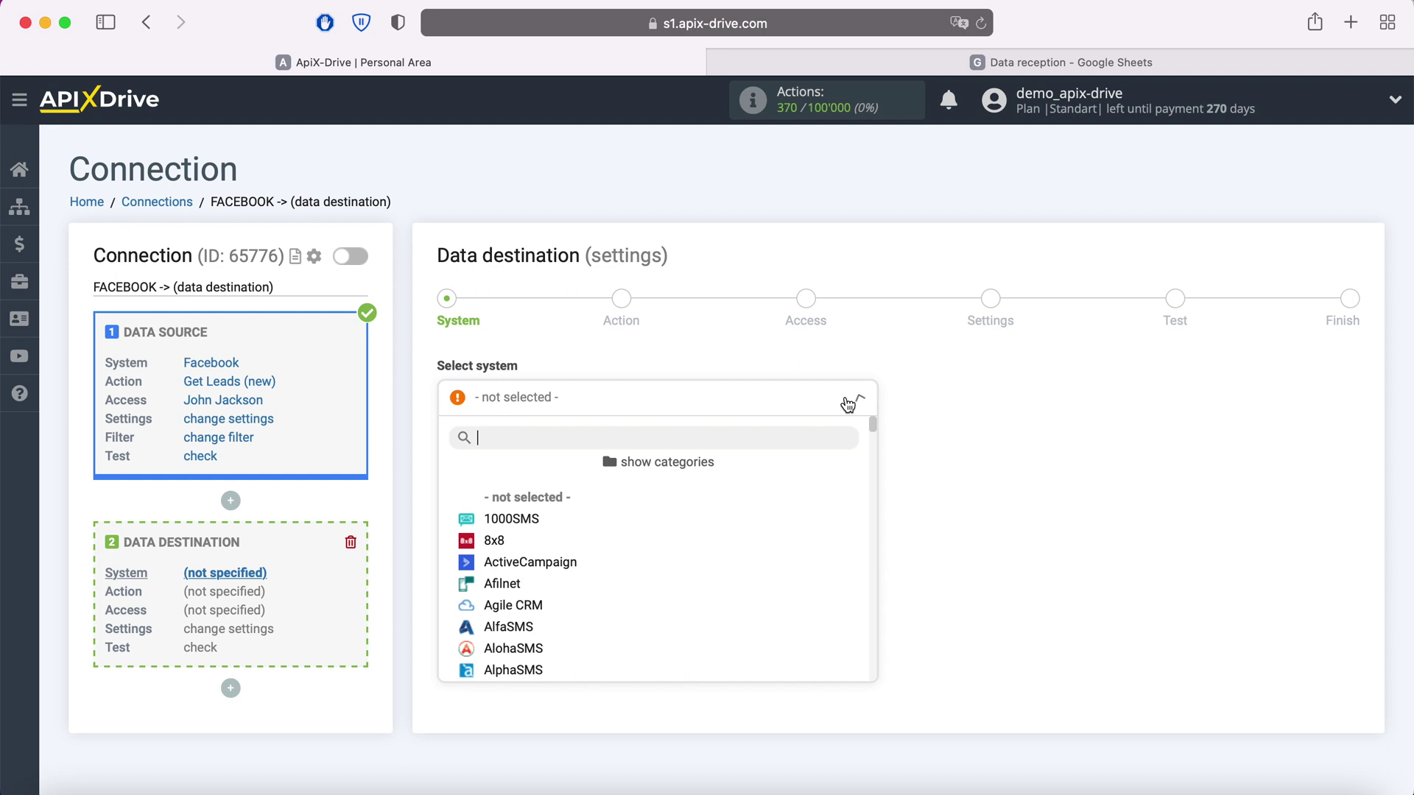
pyautogui.scroll(-8, 806, 530)
pyautogui.scroll(-10, 808, 533)
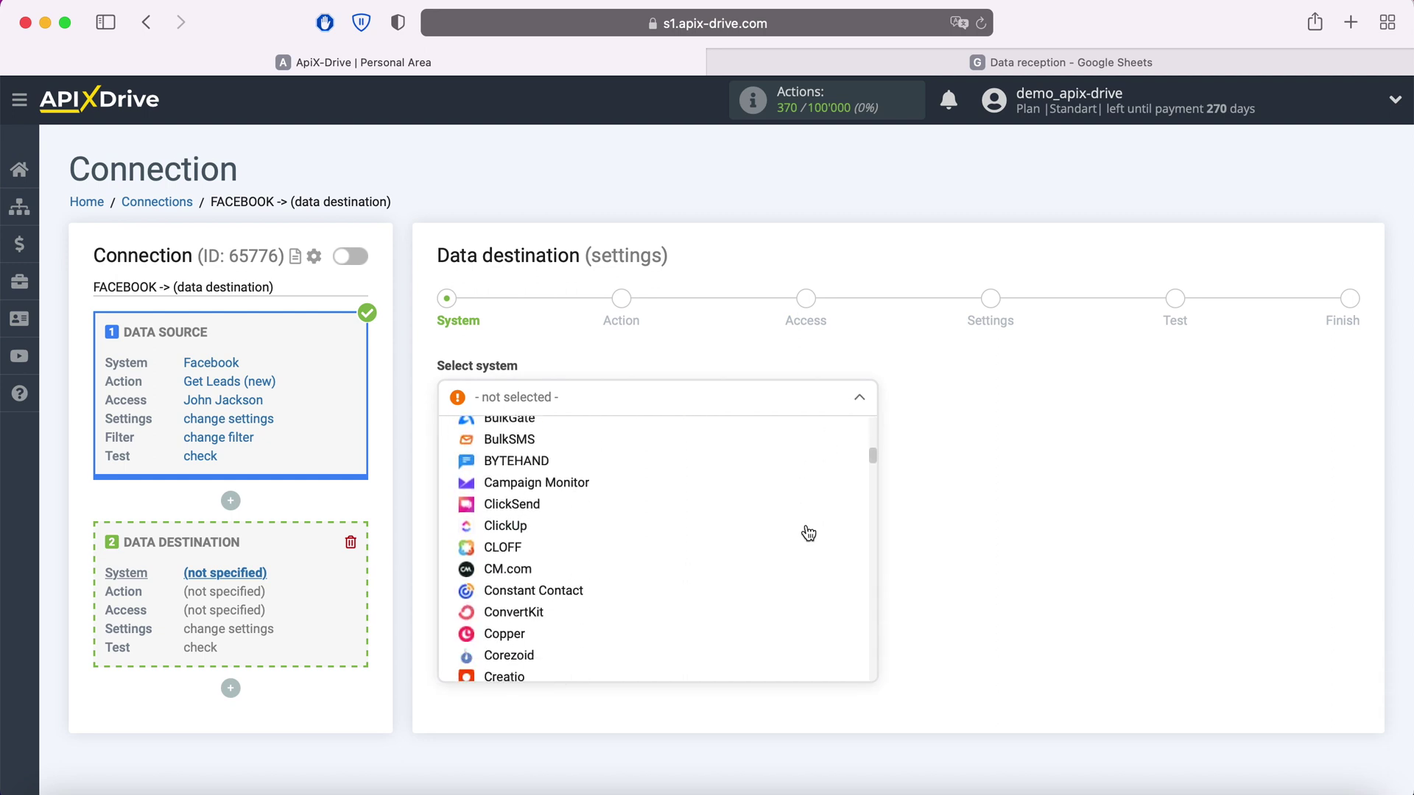
pyautogui.scroll(-2, 808, 534)
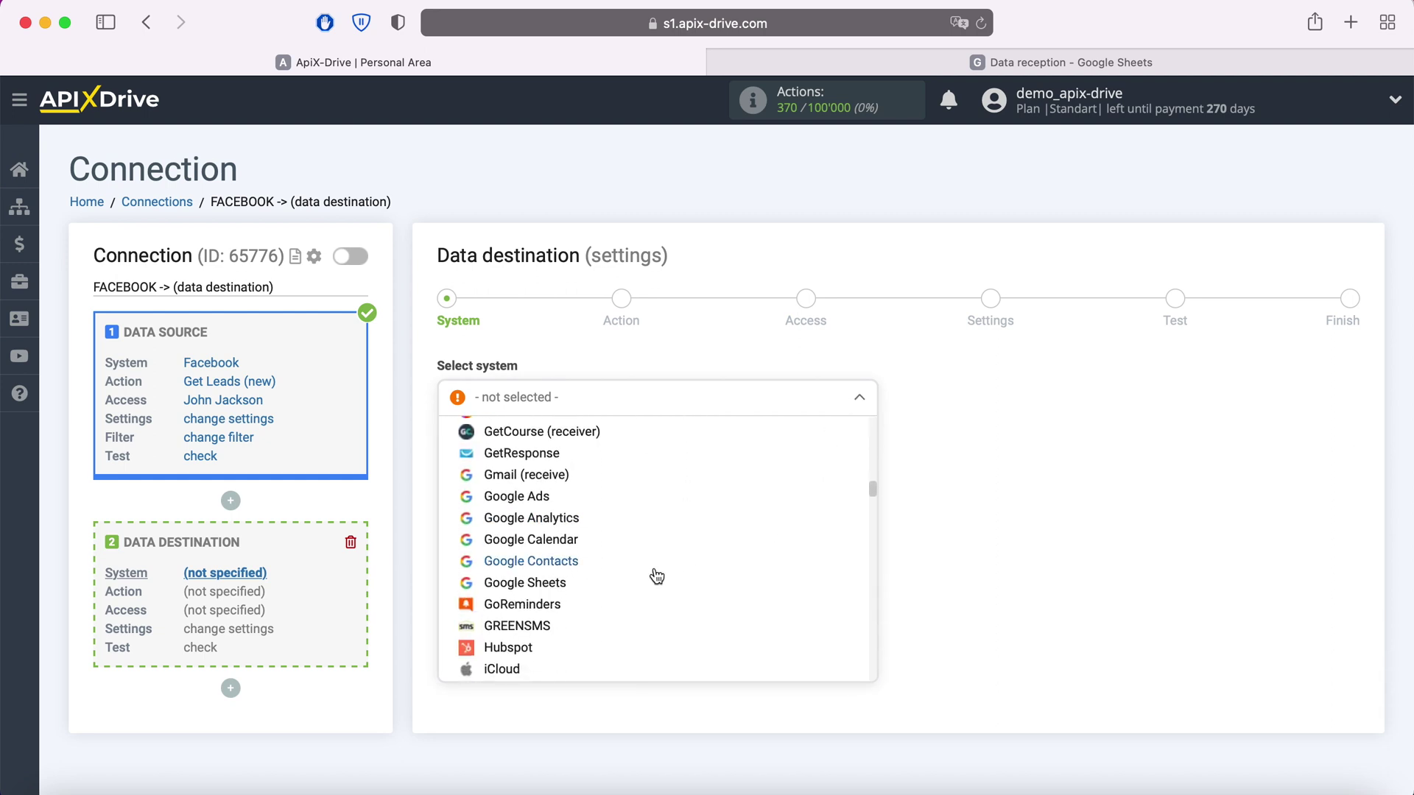
pyautogui.click(634, 584)
pyautogui.click(554, 449)
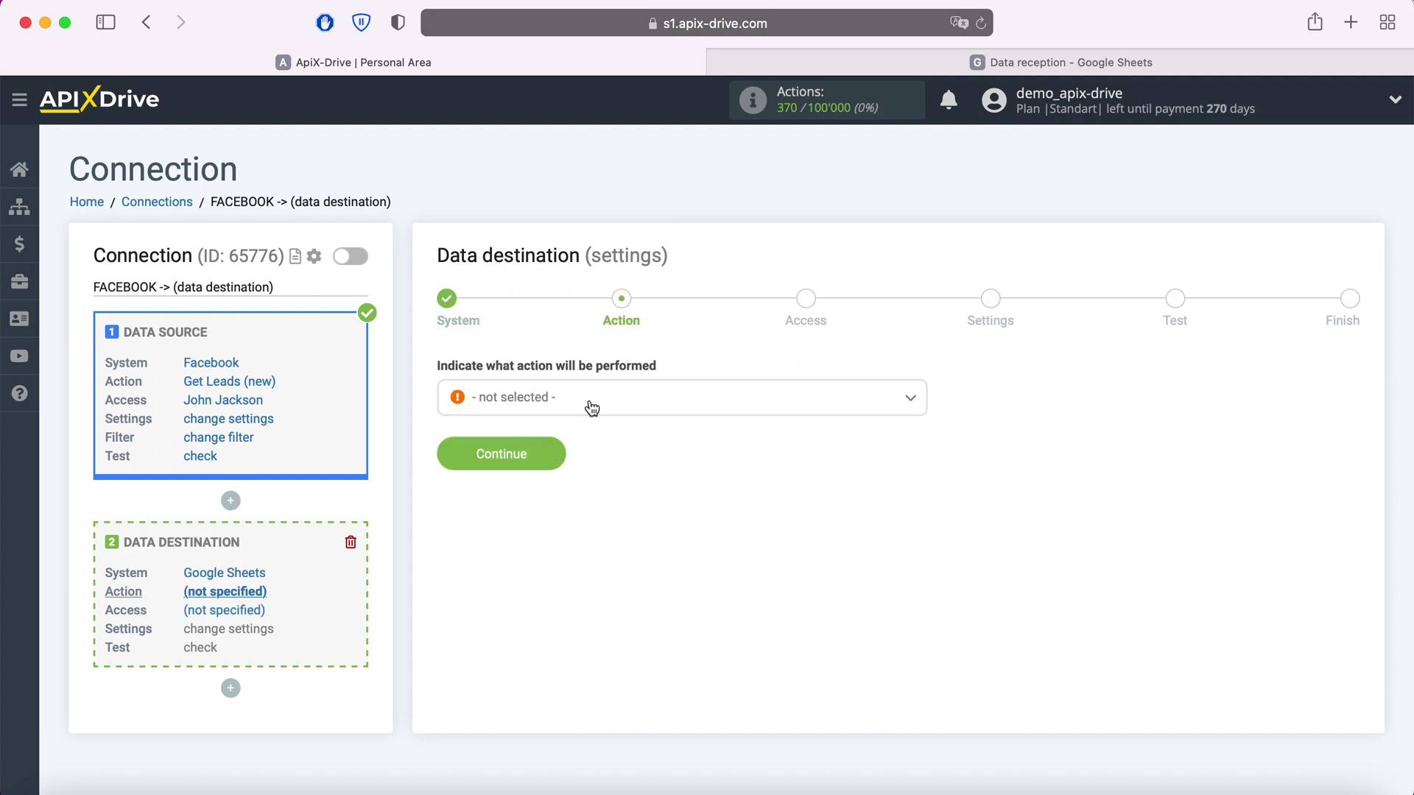
# Choose Add Row as the Google Sheets action
pyautogui.click(592, 409)
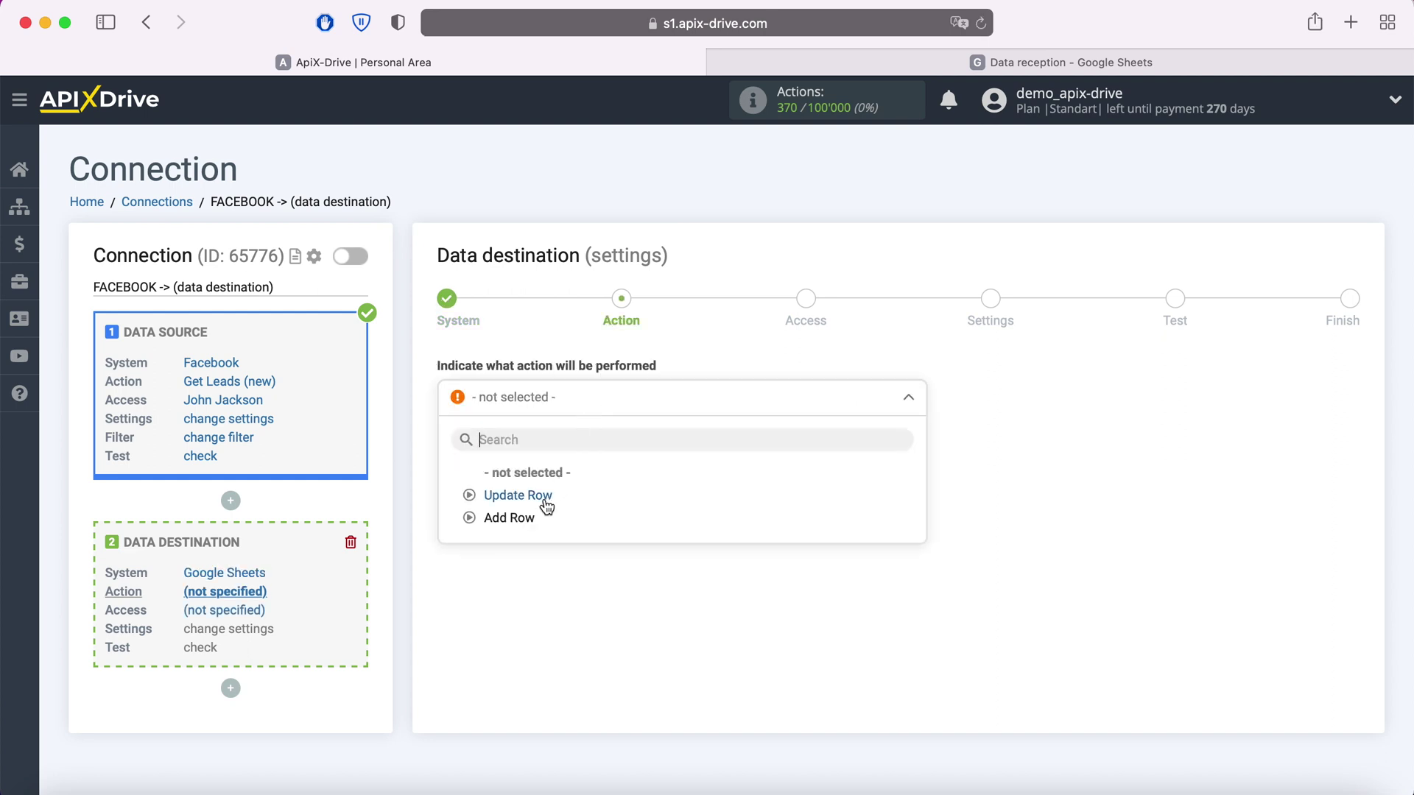
pyautogui.click(519, 519)
pyautogui.click(553, 462)
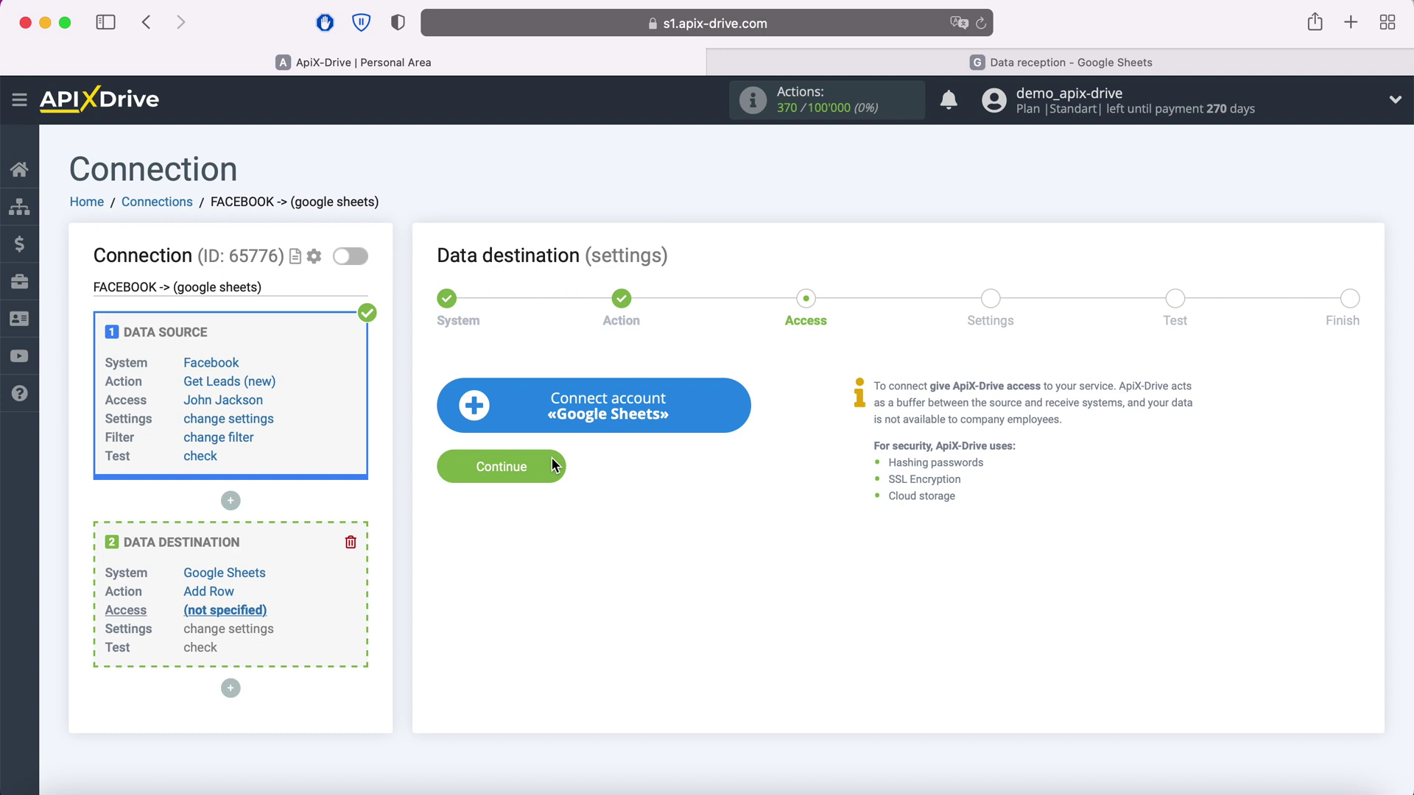
# Sign in to the Google account using the saved e-mail and password
pyautogui.click(737, 410)
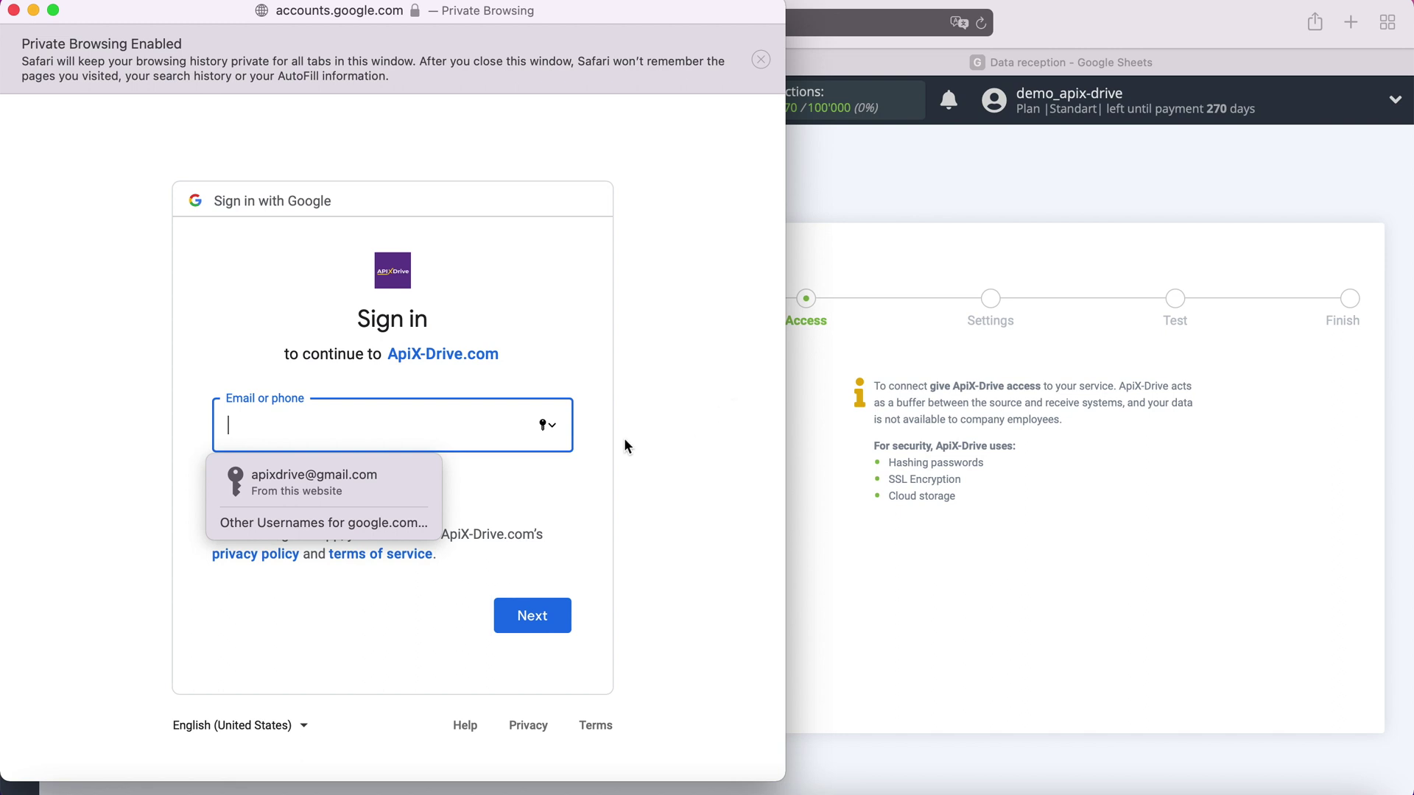
pyautogui.click(405, 478)
pyautogui.click(551, 618)
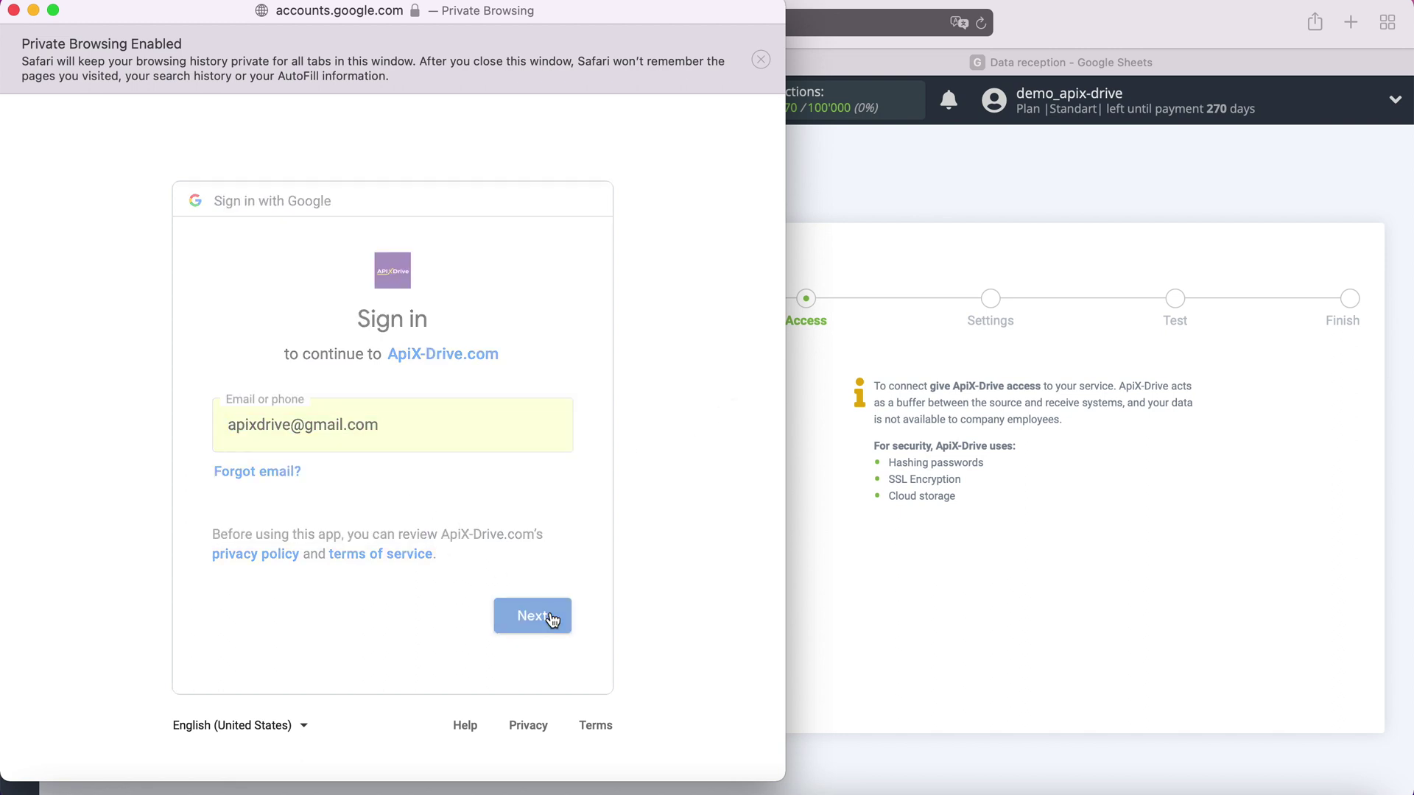
pyautogui.click(379, 475)
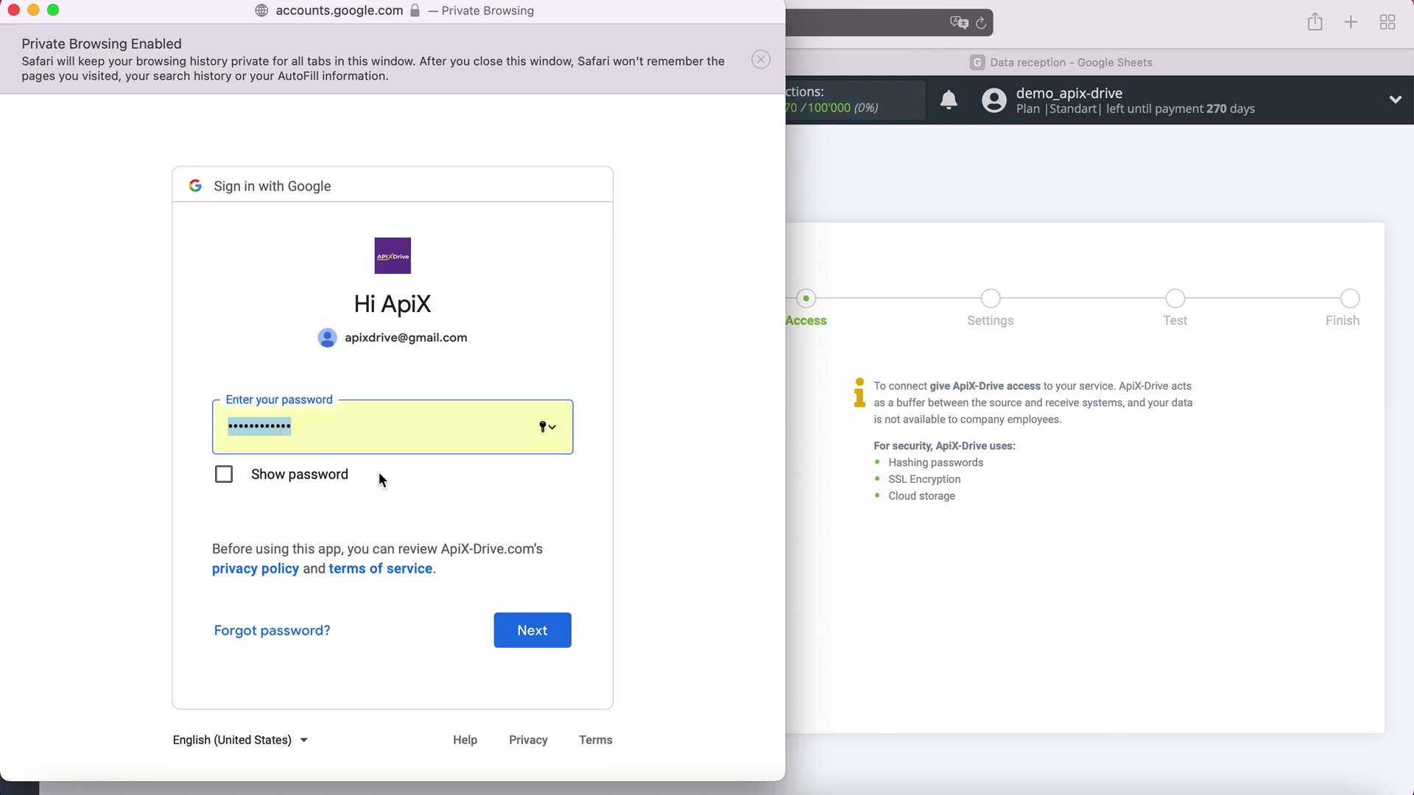
pyautogui.click(516, 626)
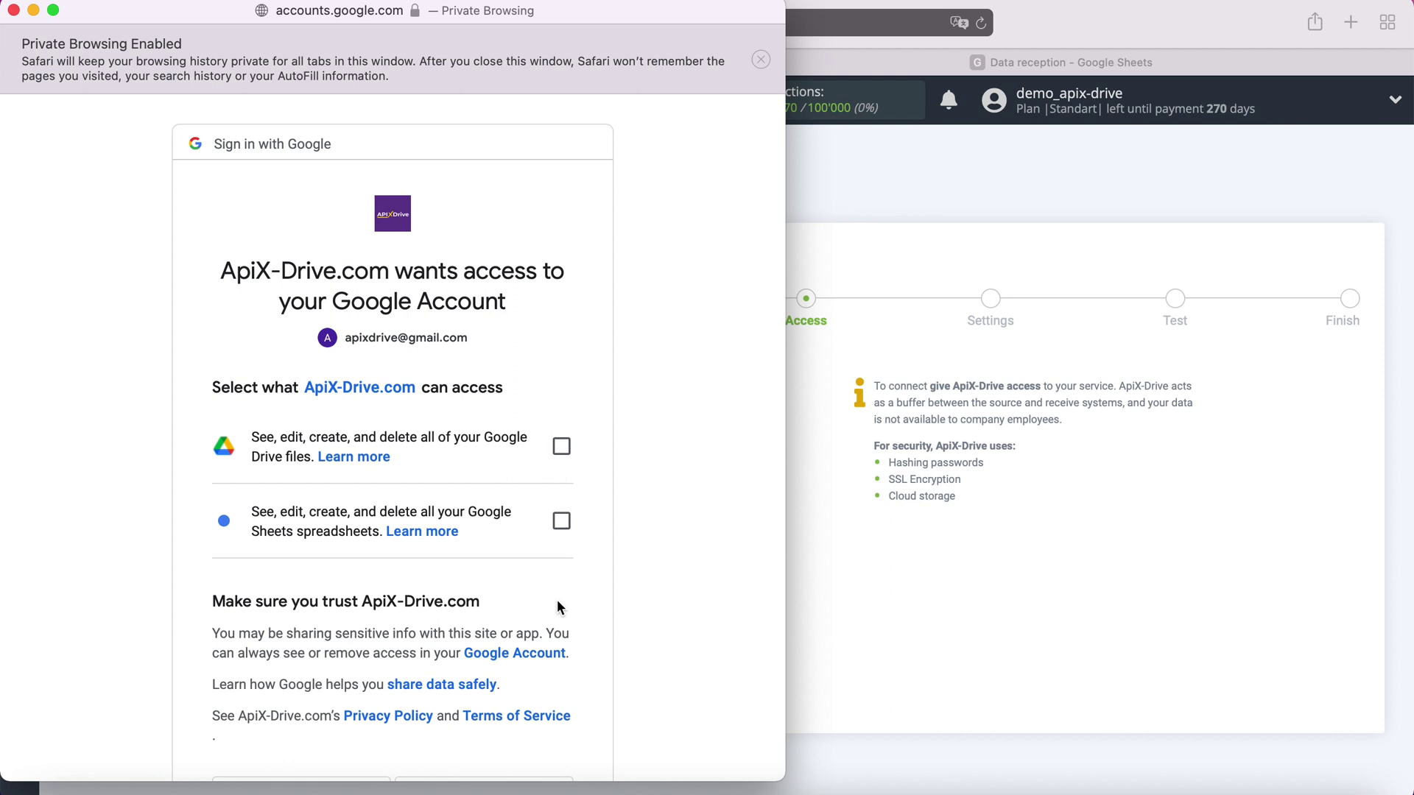
# Grant ApiX-Drive access to Google Drive files and Sheets spreadsheets
pyautogui.click(561, 447)
pyautogui.click(564, 521)
pyautogui.scroll(-4, 663, 533)
pyautogui.click(556, 637)
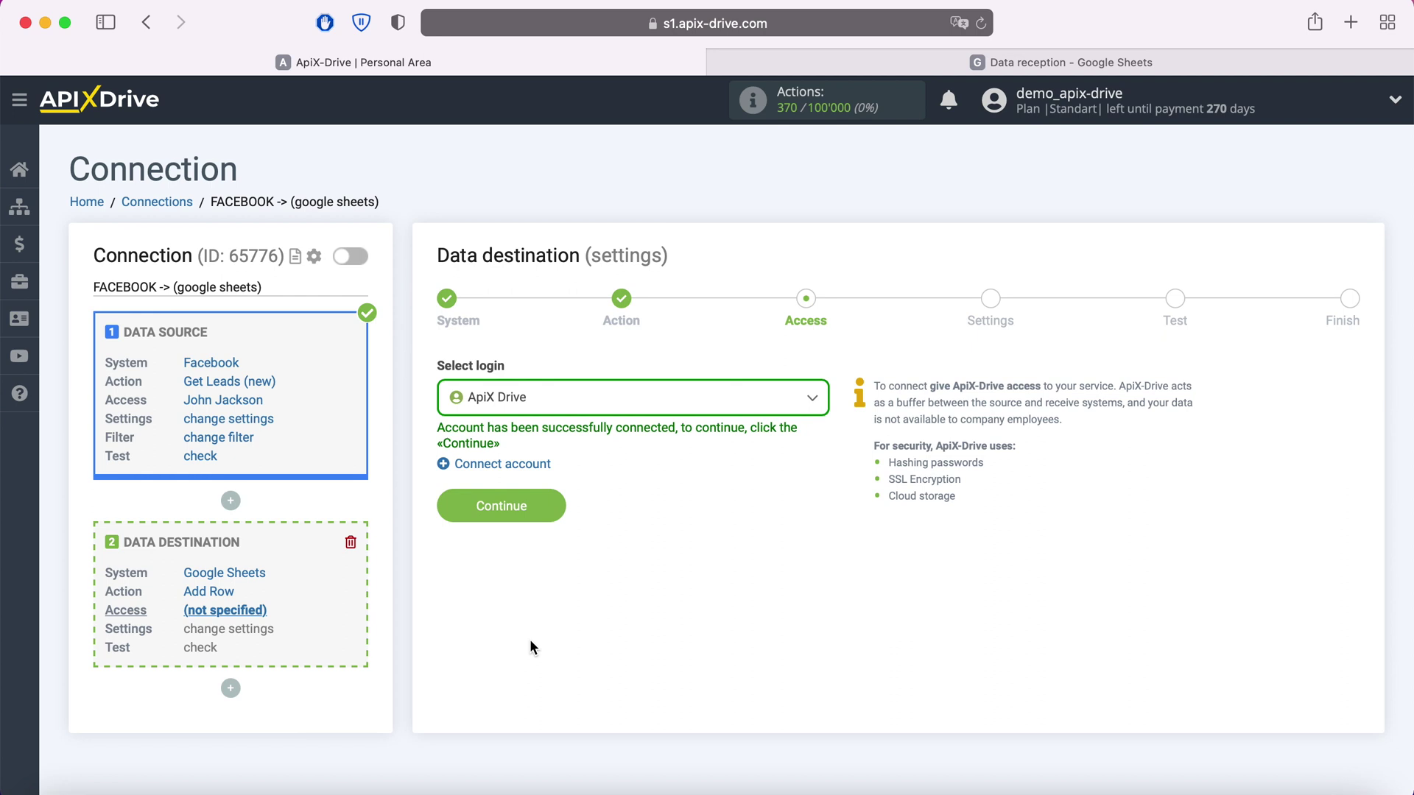
# Select the ApiX Drive Google login for the destination and continue to Settings
pyautogui.click(811, 402)
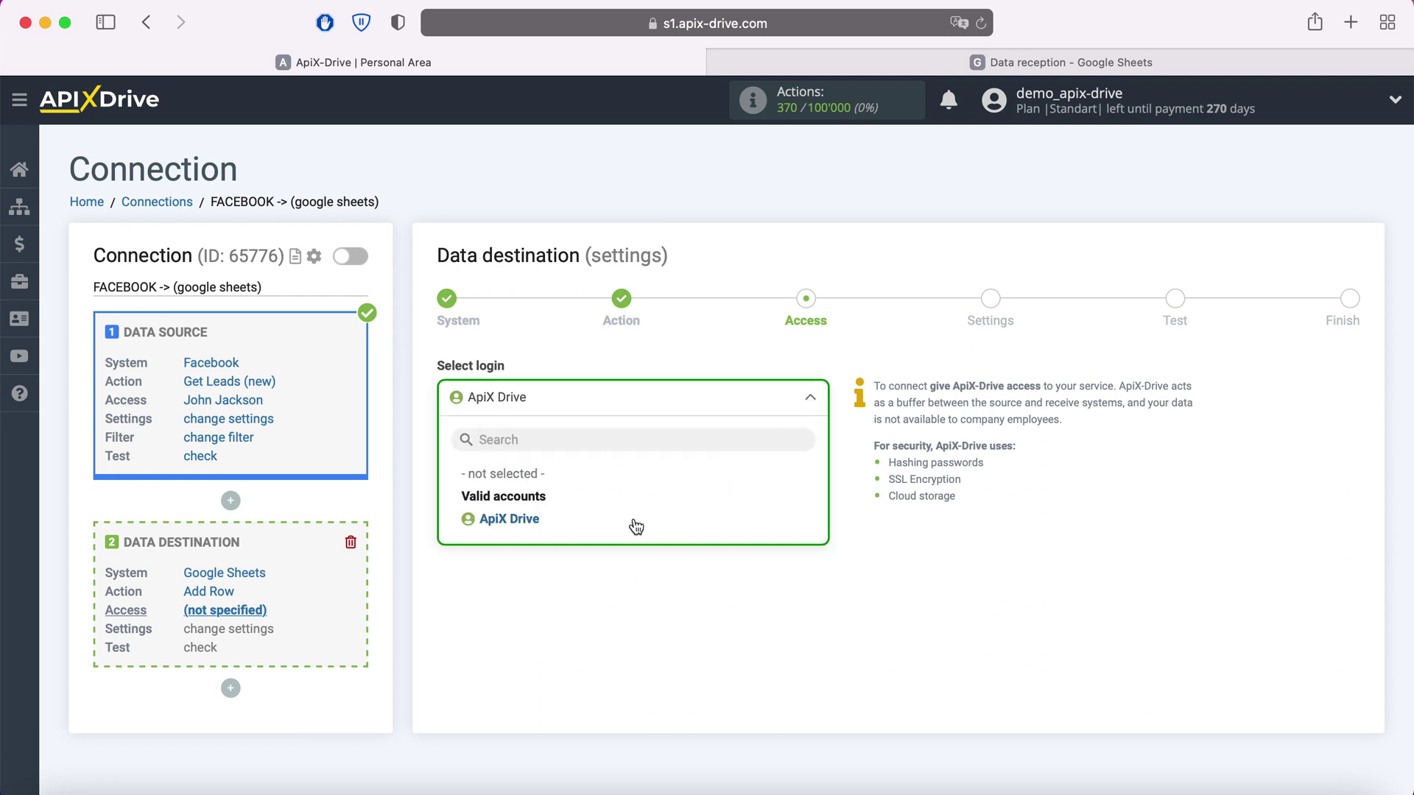
pyautogui.click(490, 516)
pyautogui.click(550, 497)
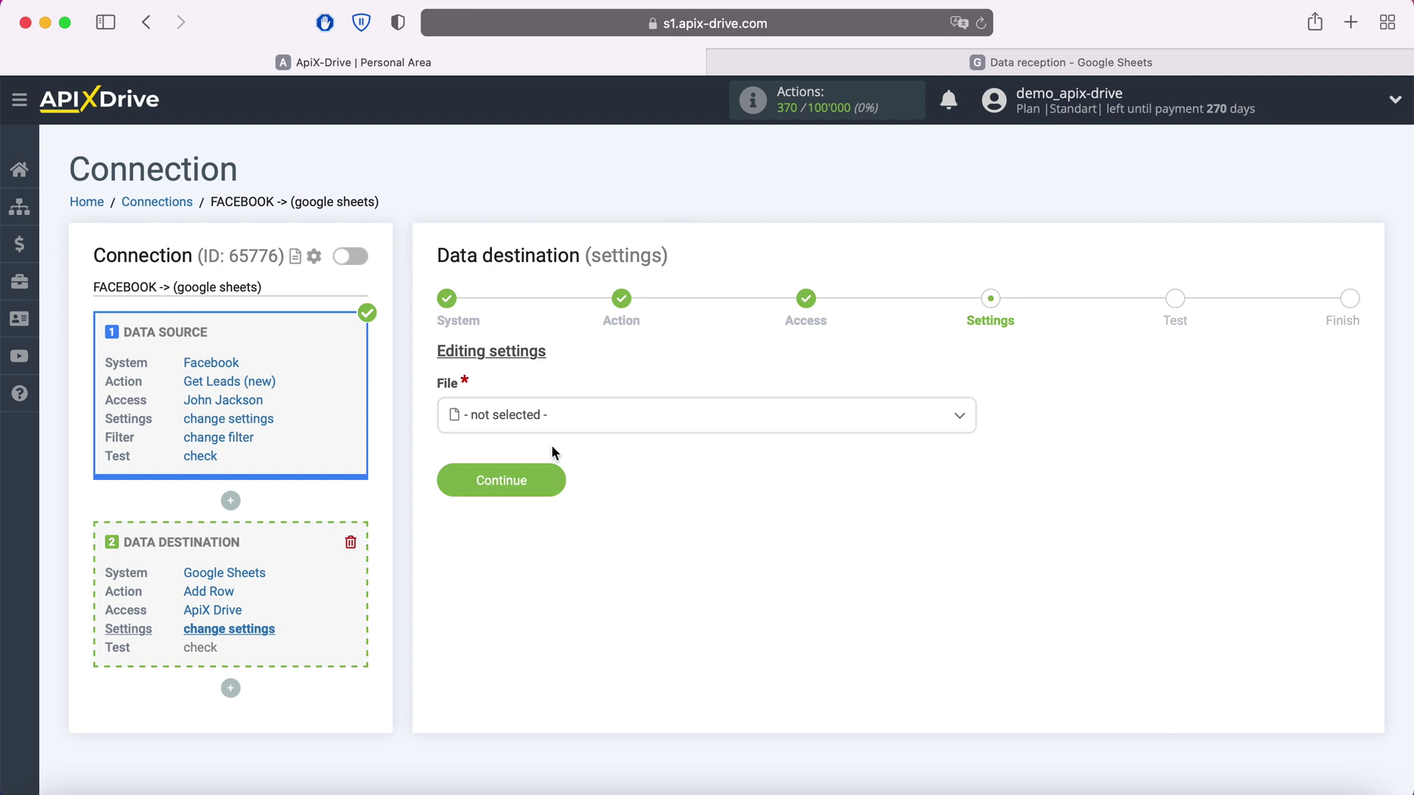
# Set both the destination file and sheet to 'Data reception'
pyautogui.click(556, 420)
pyautogui.click(527, 517)
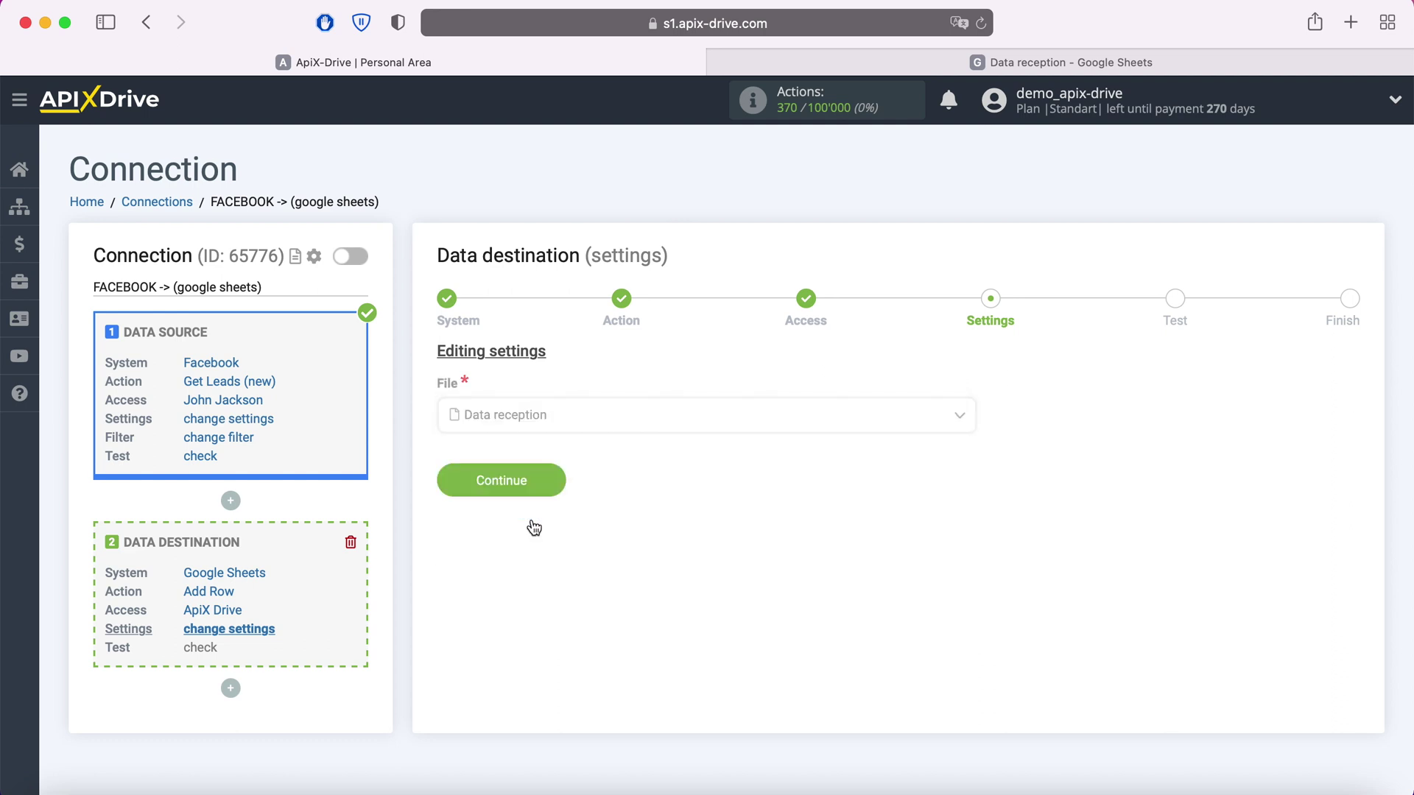
pyautogui.click(532, 507)
pyautogui.click(532, 601)
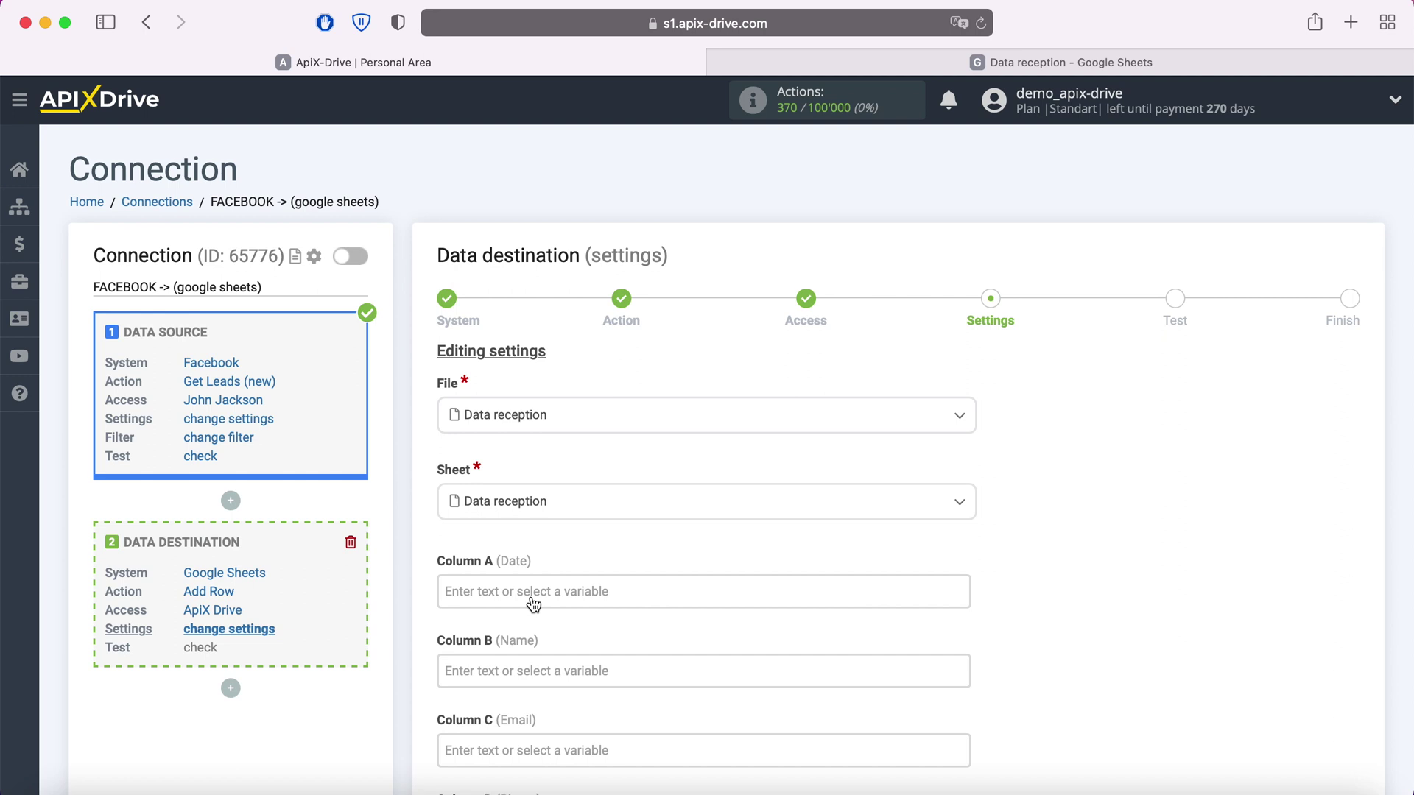
# Map the lead's creation date, full name and email to columns A, B and C
pyautogui.click(499, 592)
pyautogui.scroll(-5, 501, 598)
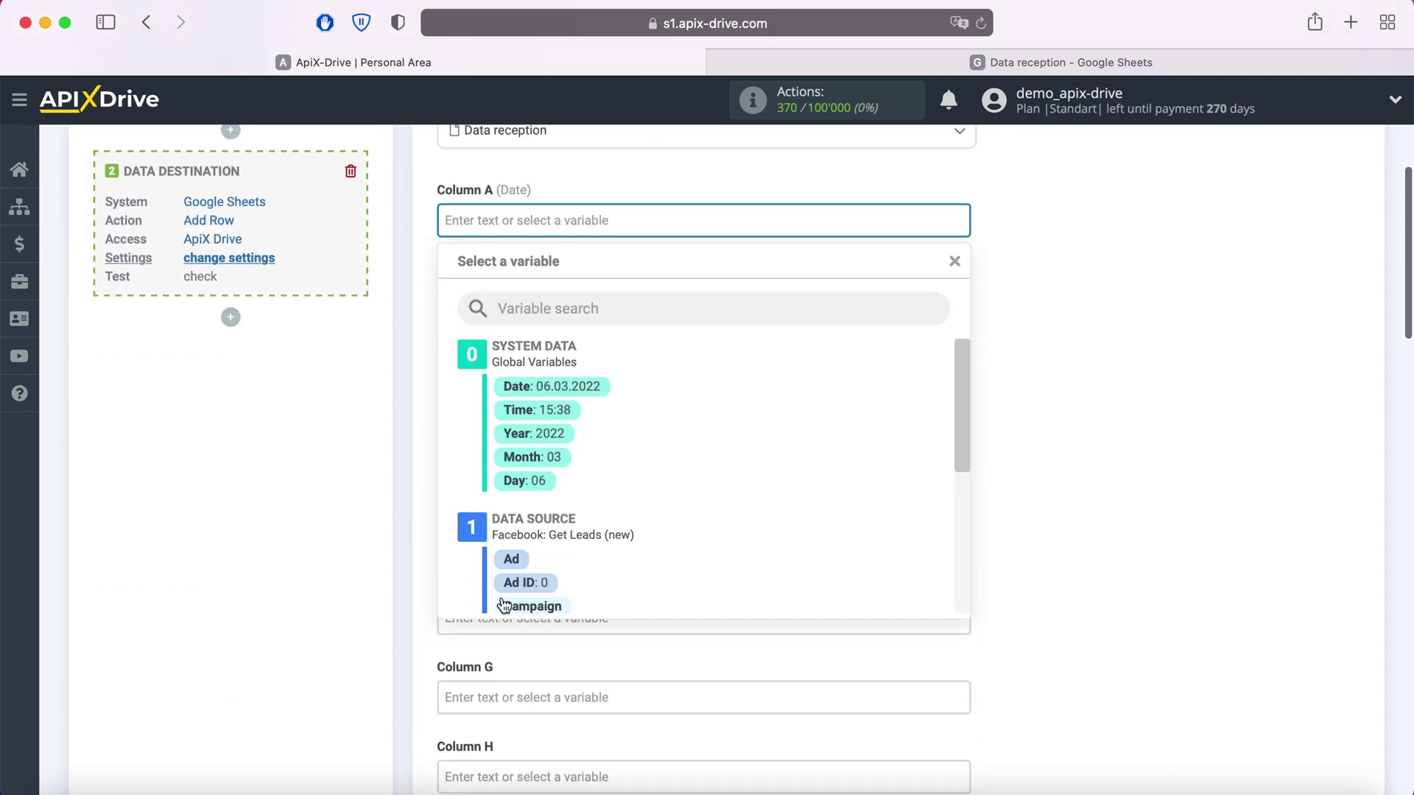
pyautogui.scroll(-3, 767, 484)
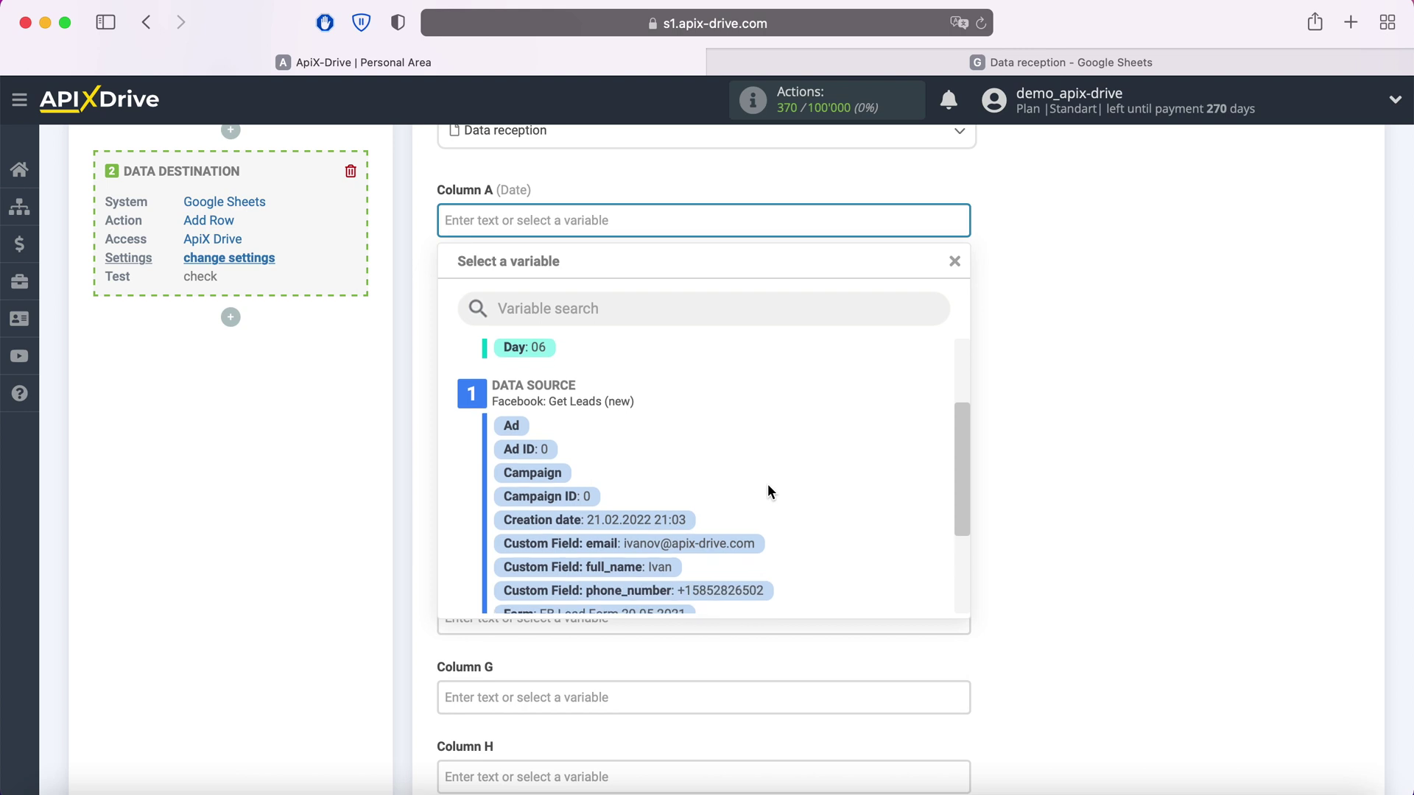
pyautogui.click(667, 520)
pyautogui.click(576, 297)
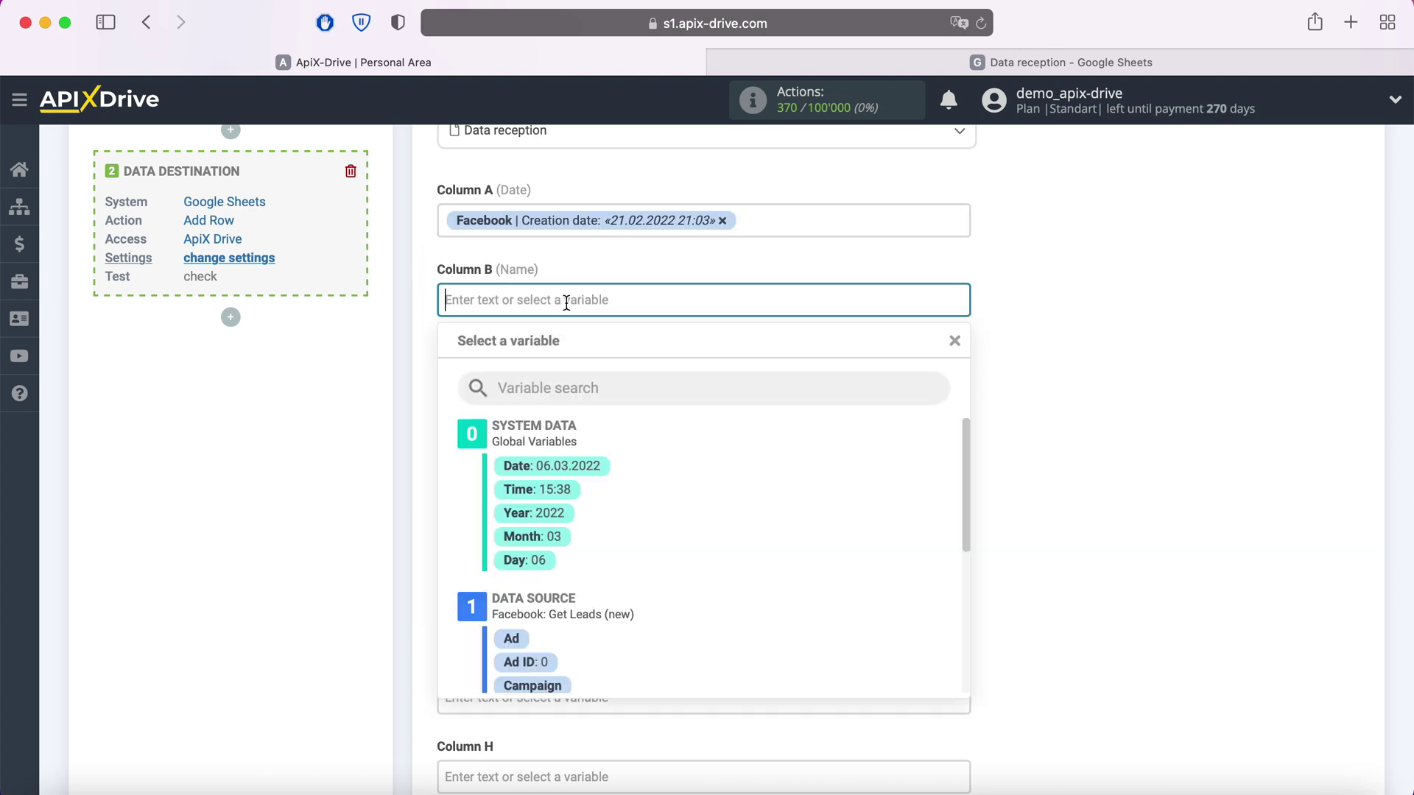
pyautogui.scroll(-5, 803, 448)
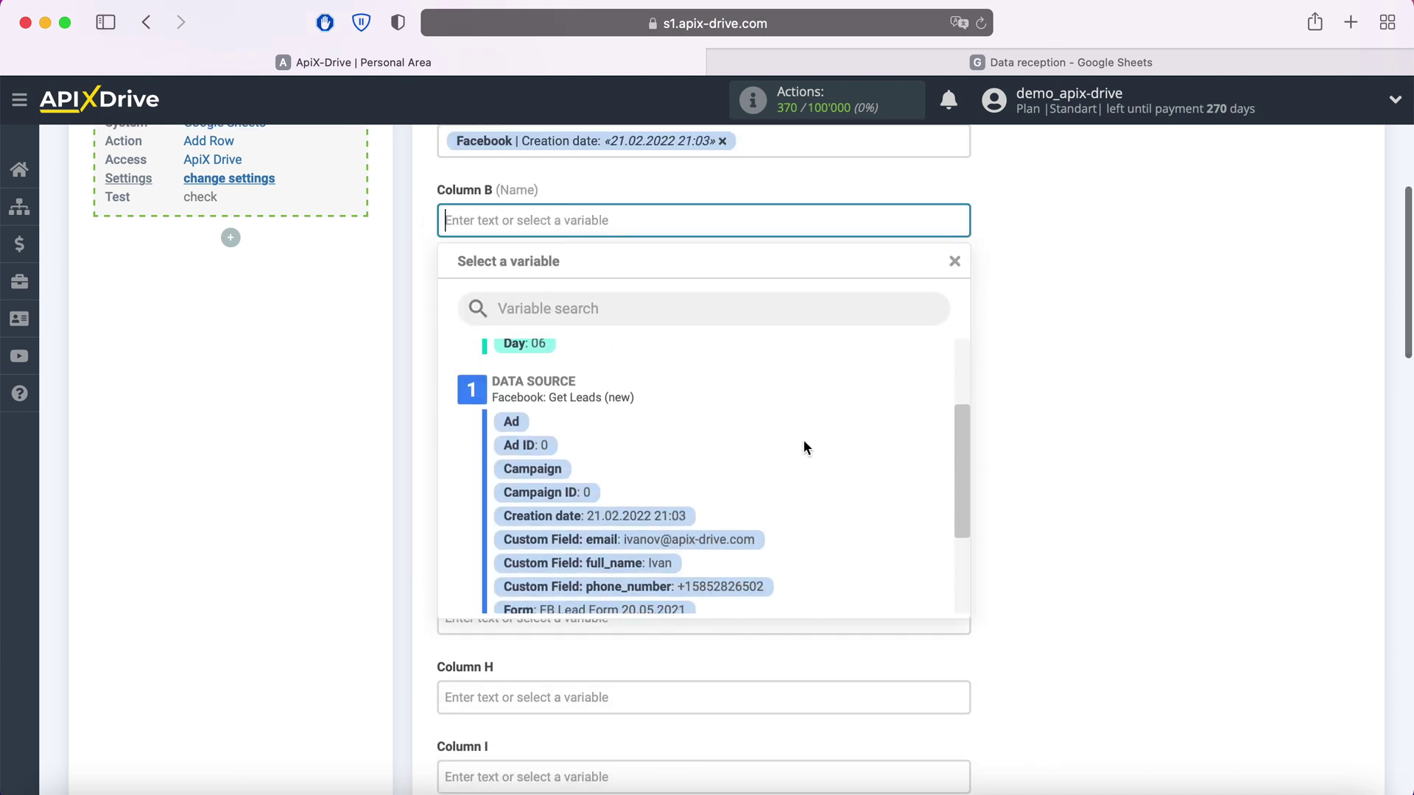
pyautogui.click(663, 527)
pyautogui.click(574, 301)
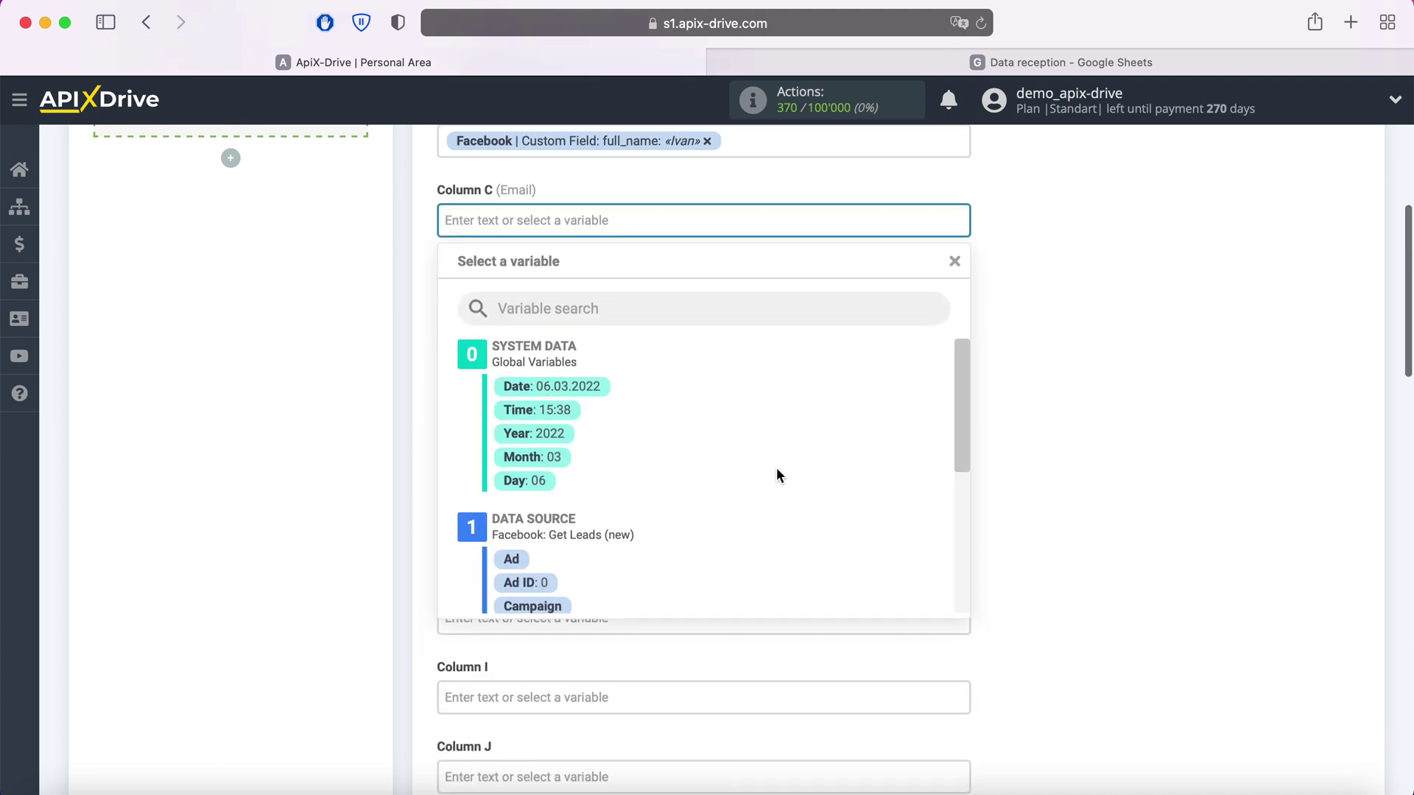
pyautogui.scroll(-2, 780, 460)
pyautogui.scroll(-3, 785, 462)
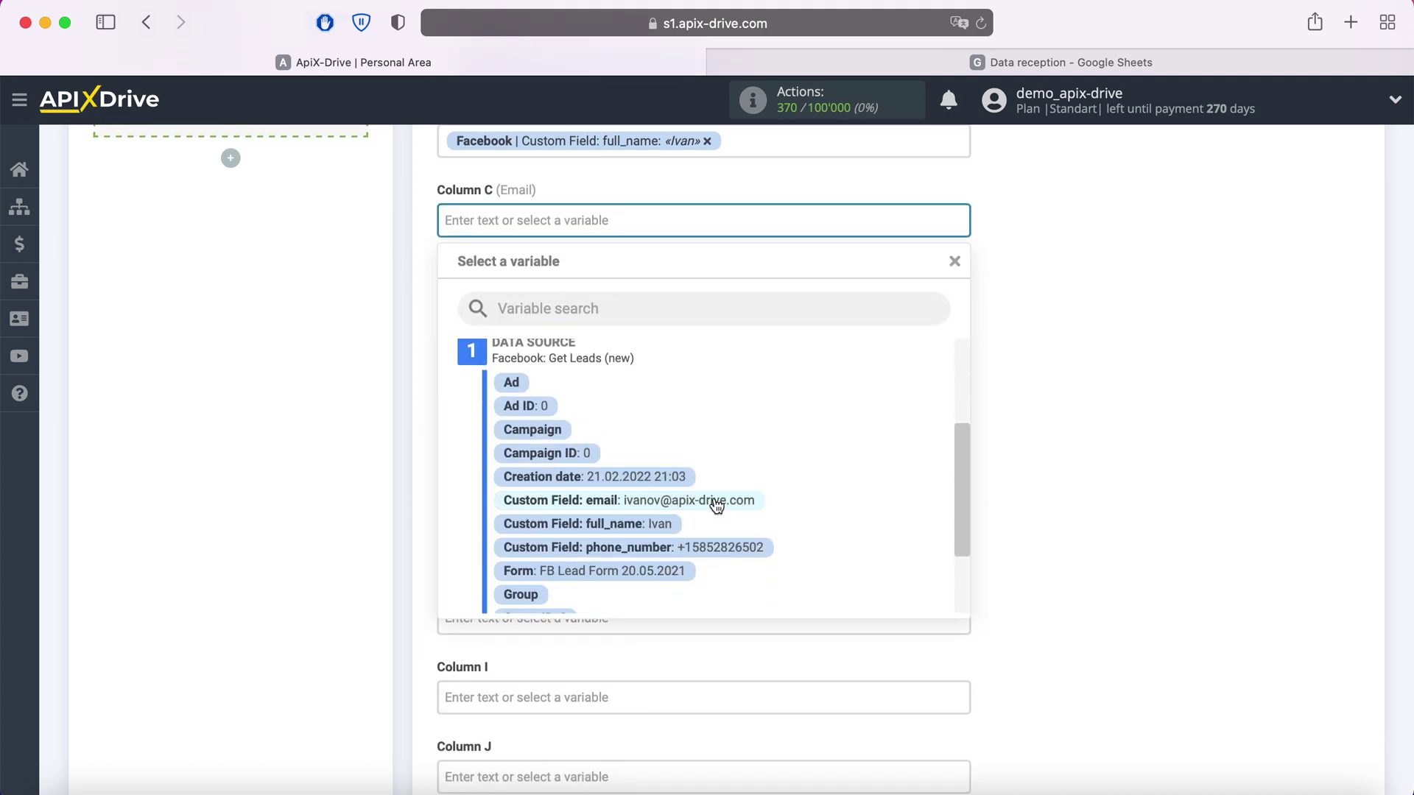
pyautogui.click(621, 498)
# Map the lead's phone number, Page and Form to columns D, E and F
pyautogui.click(515, 302)
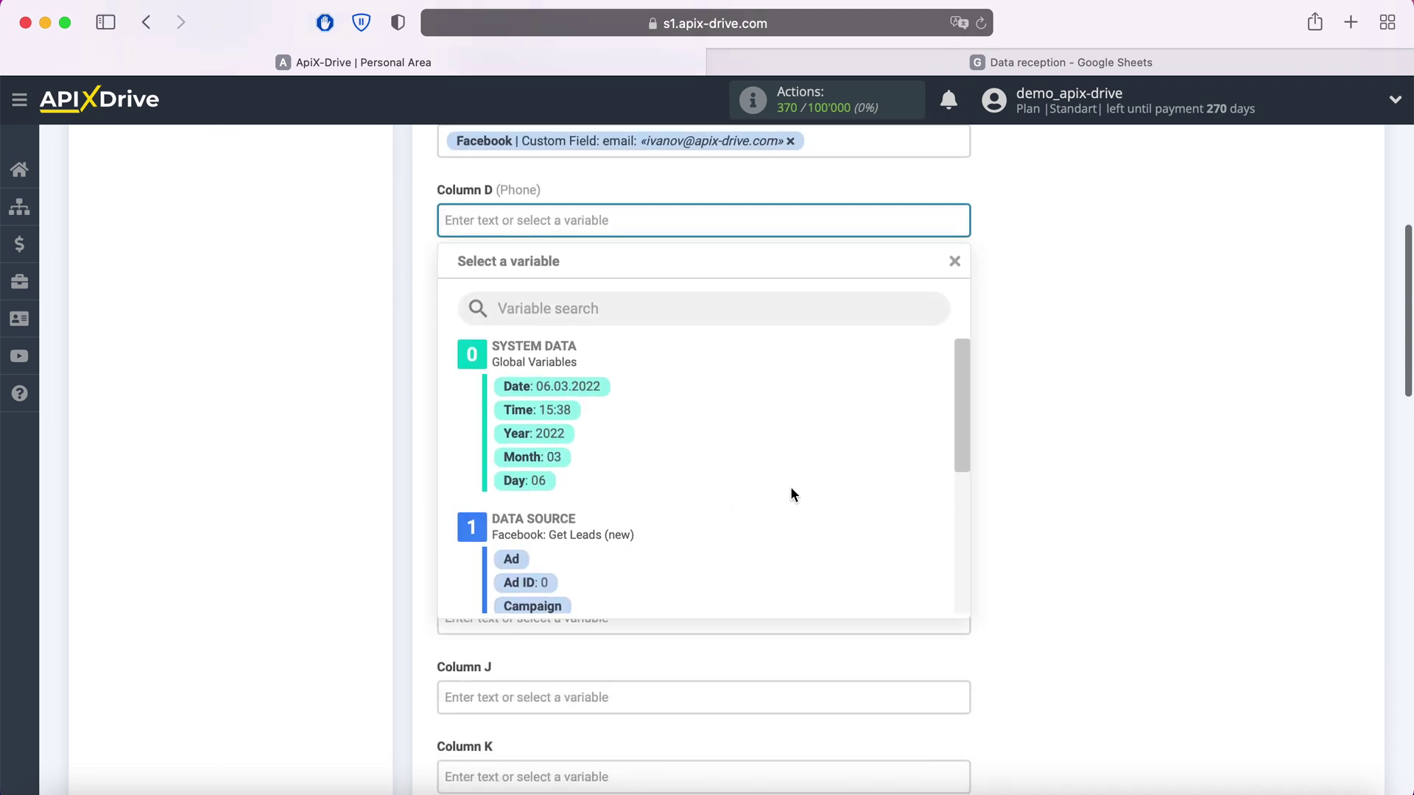
pyautogui.scroll(-2, 789, 490)
pyautogui.scroll(-1, 790, 494)
pyautogui.click(741, 565)
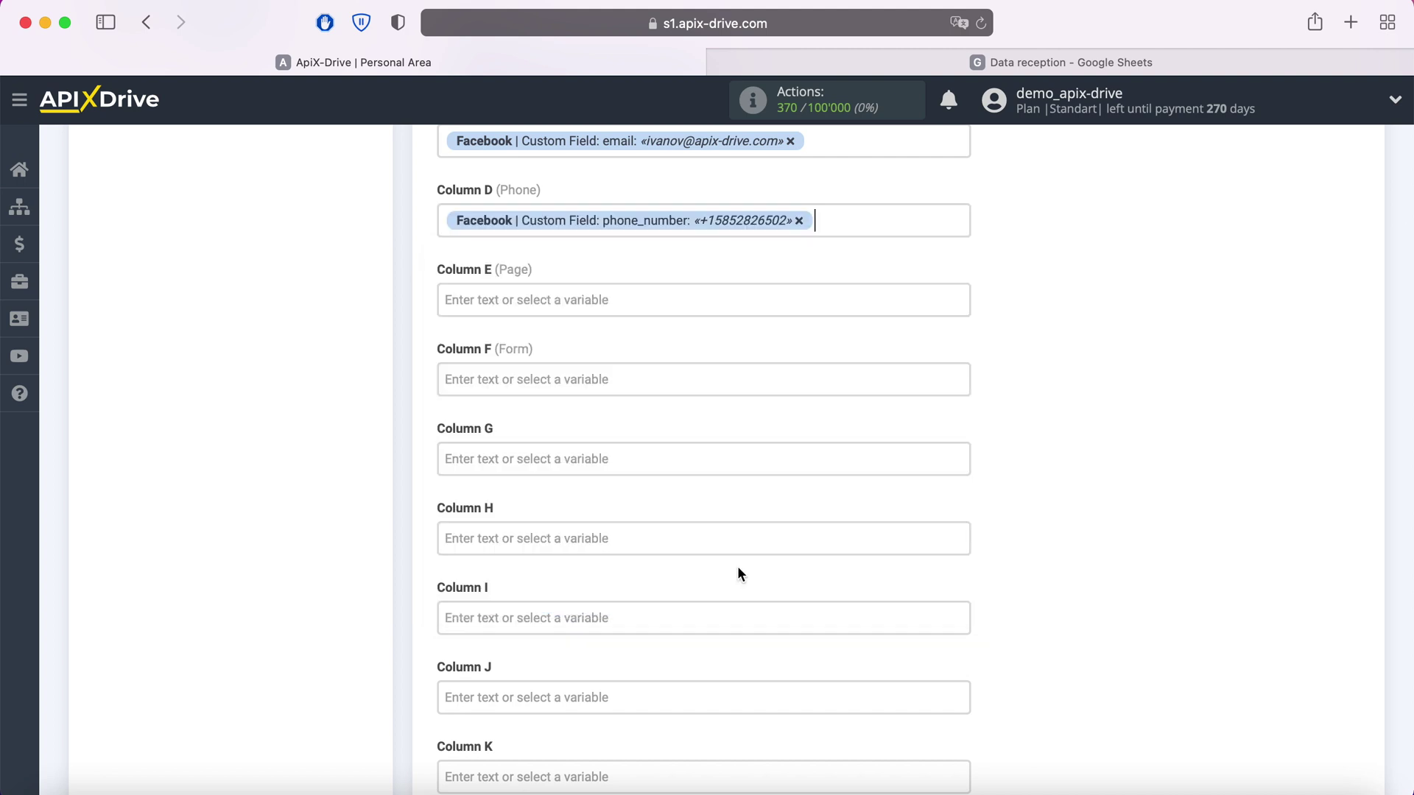
pyautogui.click(648, 299)
pyautogui.scroll(-3, 790, 510)
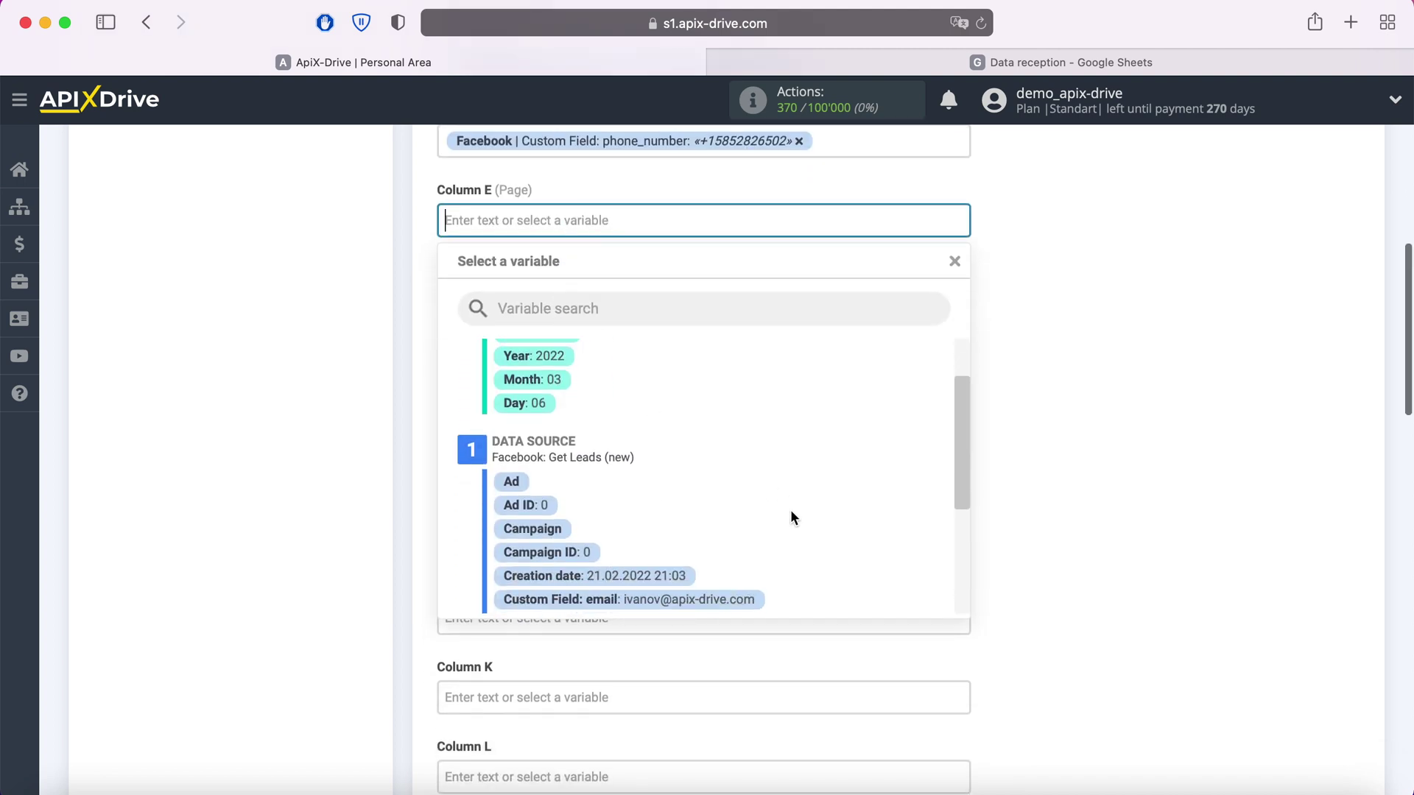
pyautogui.scroll(-3, 789, 518)
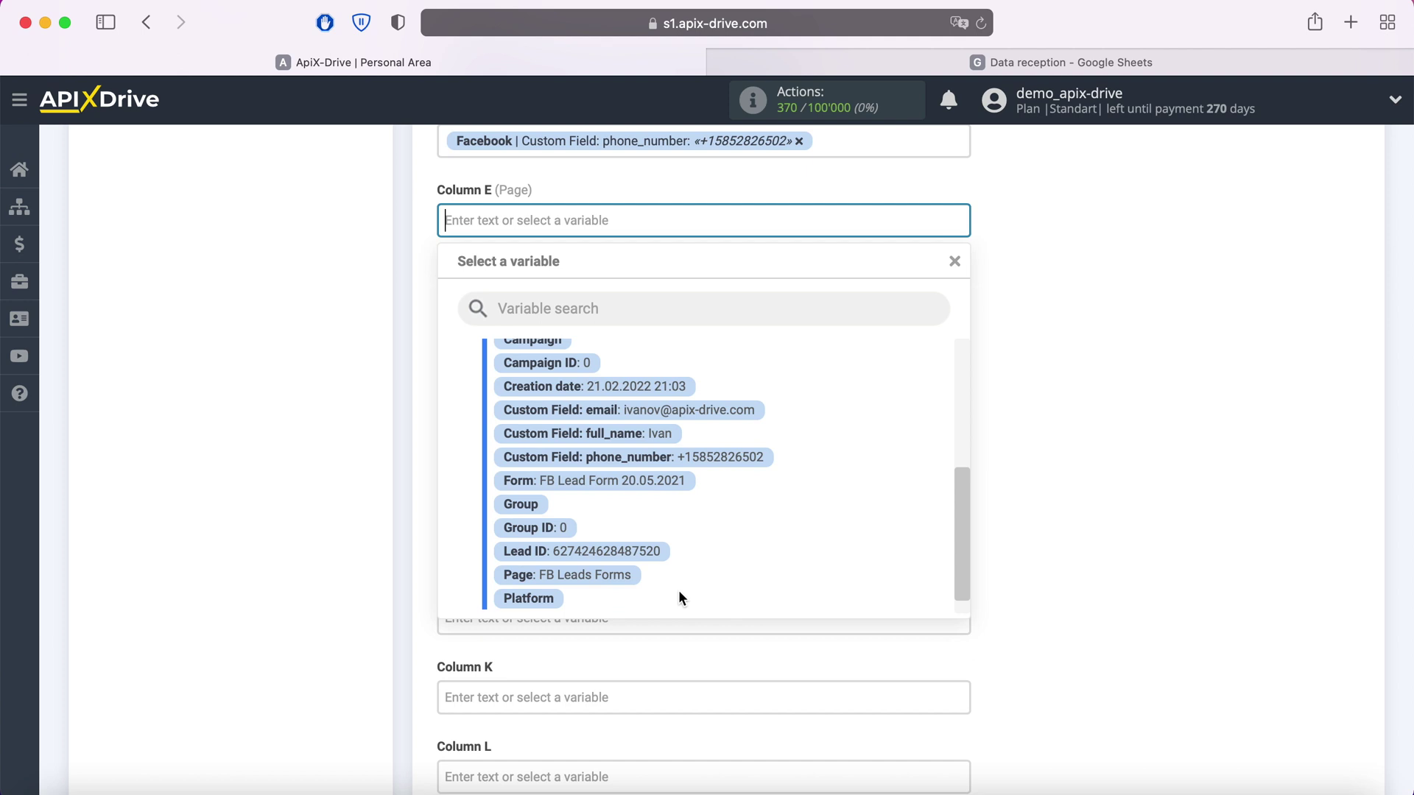
pyautogui.click(631, 575)
pyautogui.click(587, 299)
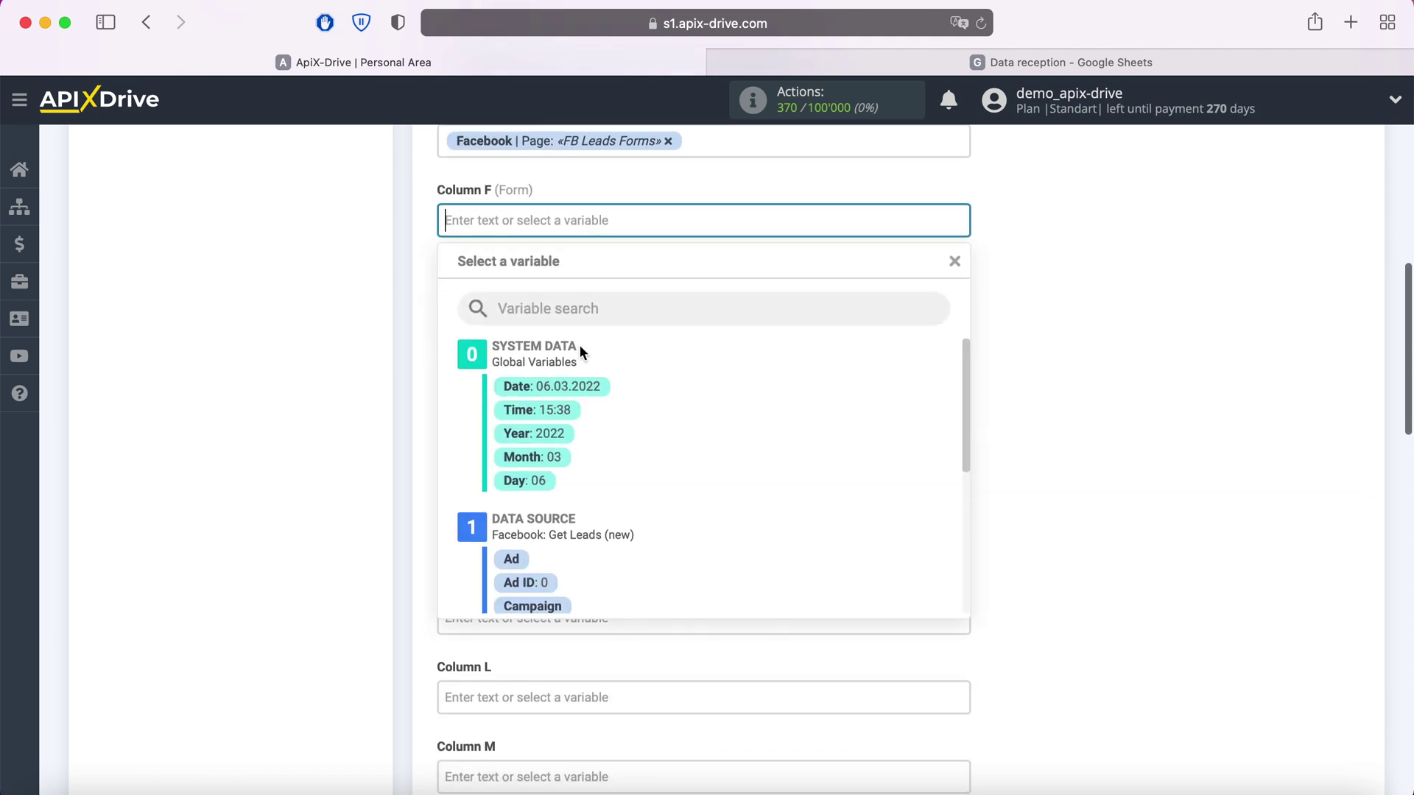
pyautogui.scroll(-4, 842, 498)
pyautogui.click(662, 544)
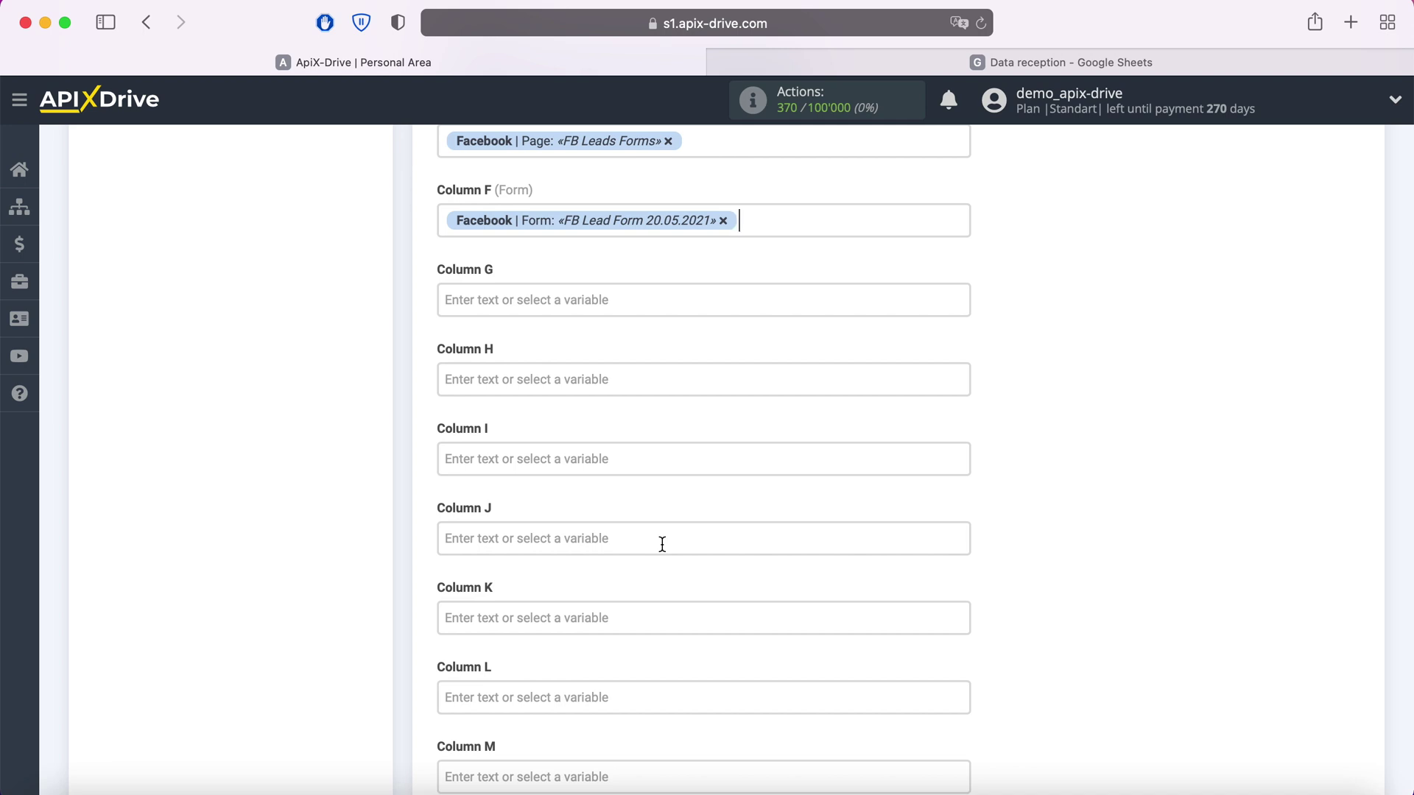
# Enter 'New Lead from Facebook' as Column G text and continue to the Test preview
pyautogui.click(509, 300)
pyautogui.write('N')
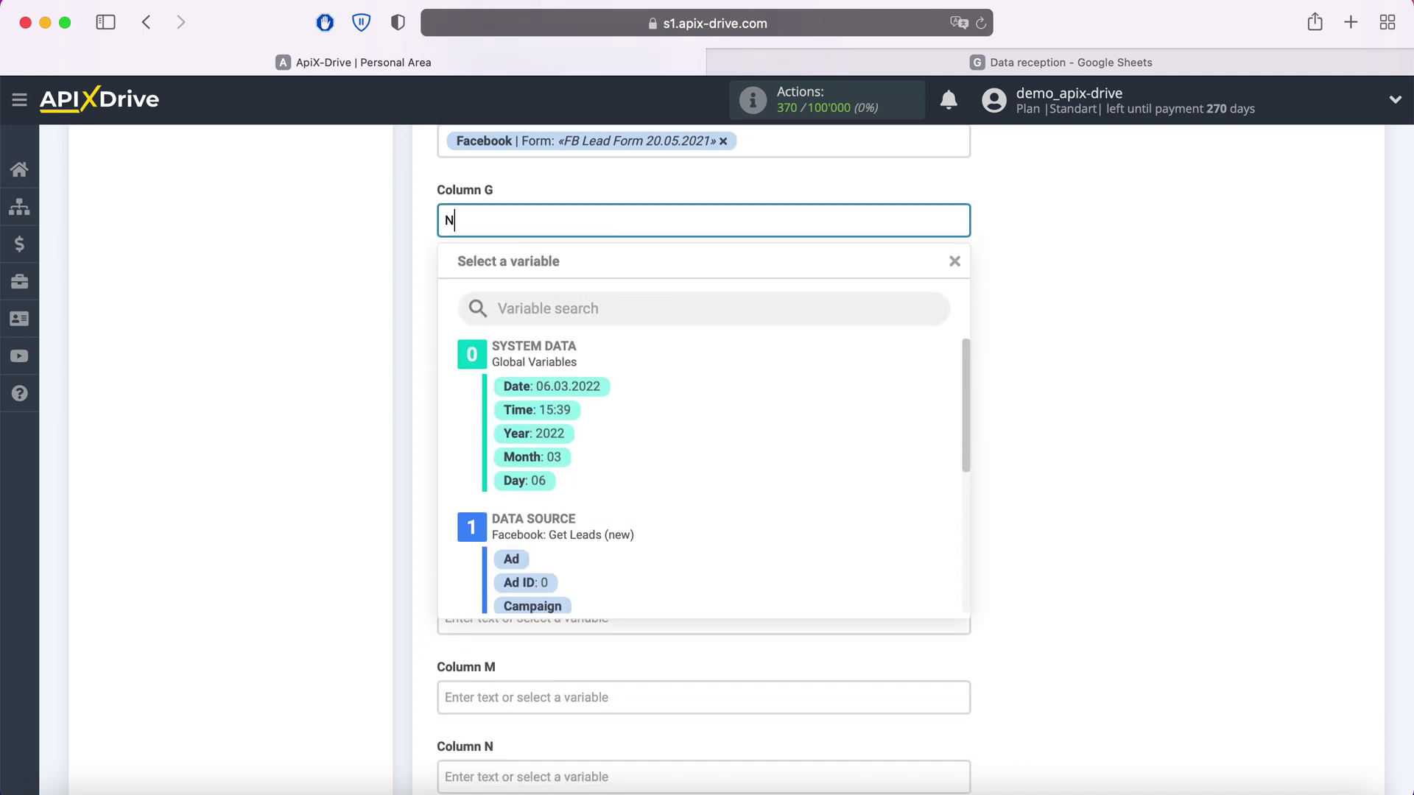
pyautogui.write('ew Lead from Facebook')
pyautogui.click(1069, 303)
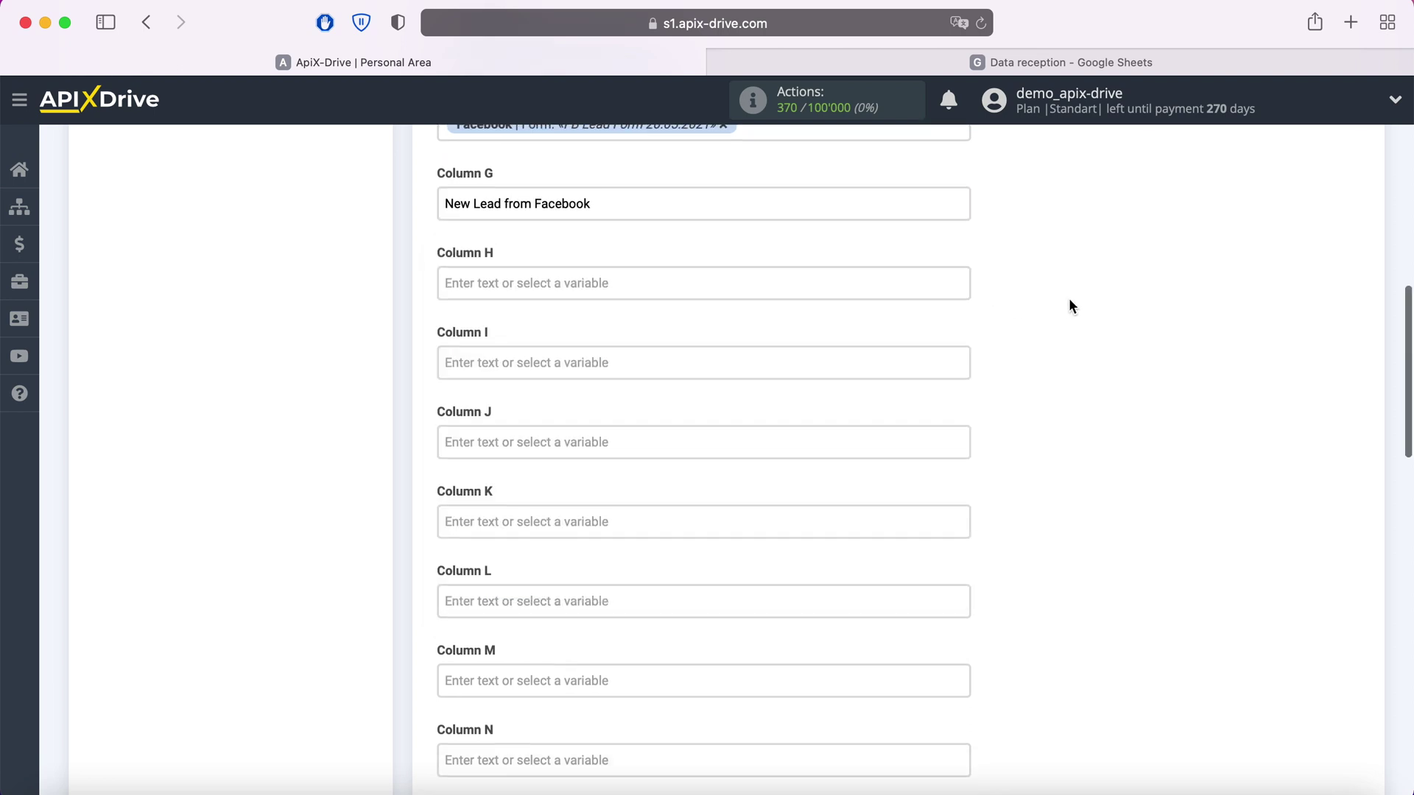
pyautogui.scroll(-15, 1069, 301)
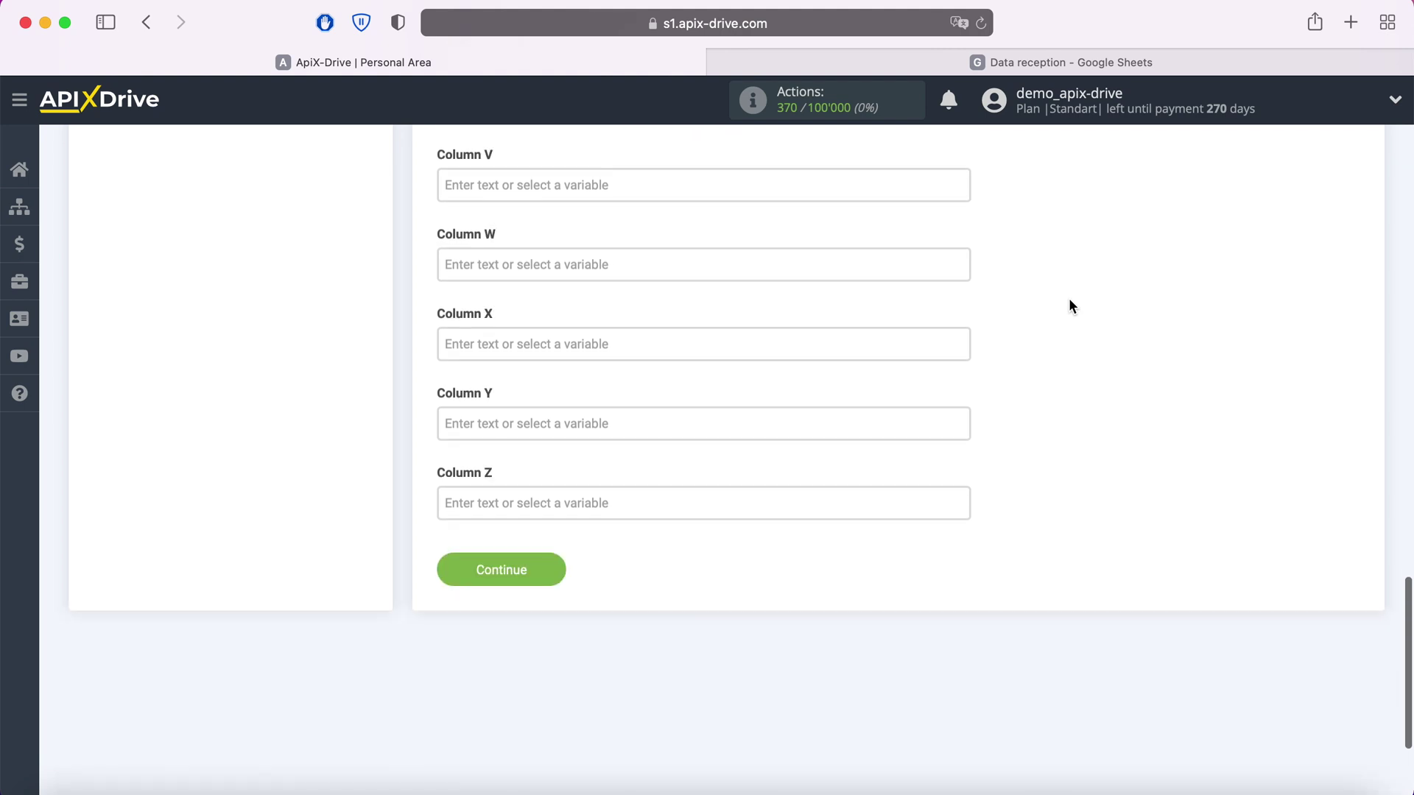
pyautogui.scroll(-2, 1070, 302)
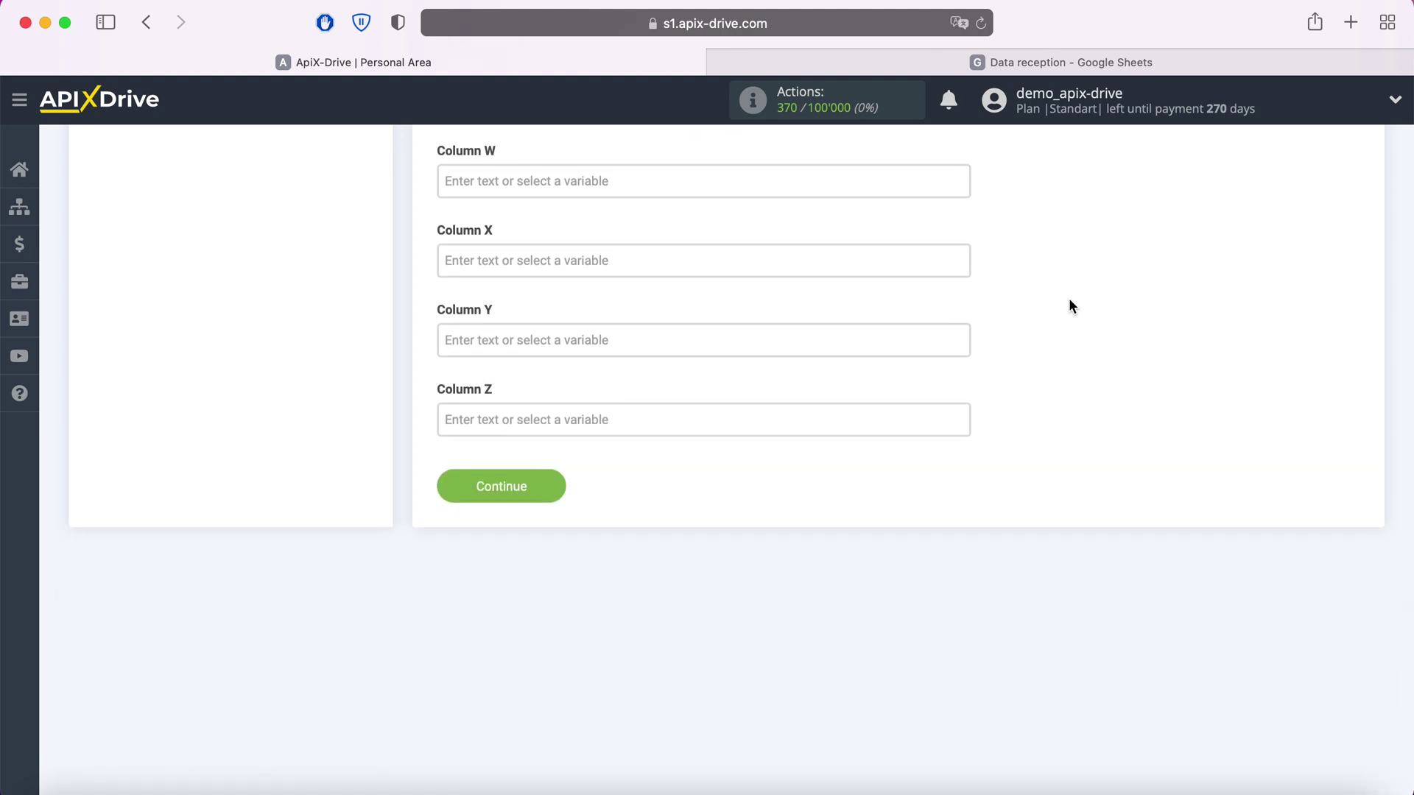
pyautogui.click(541, 492)
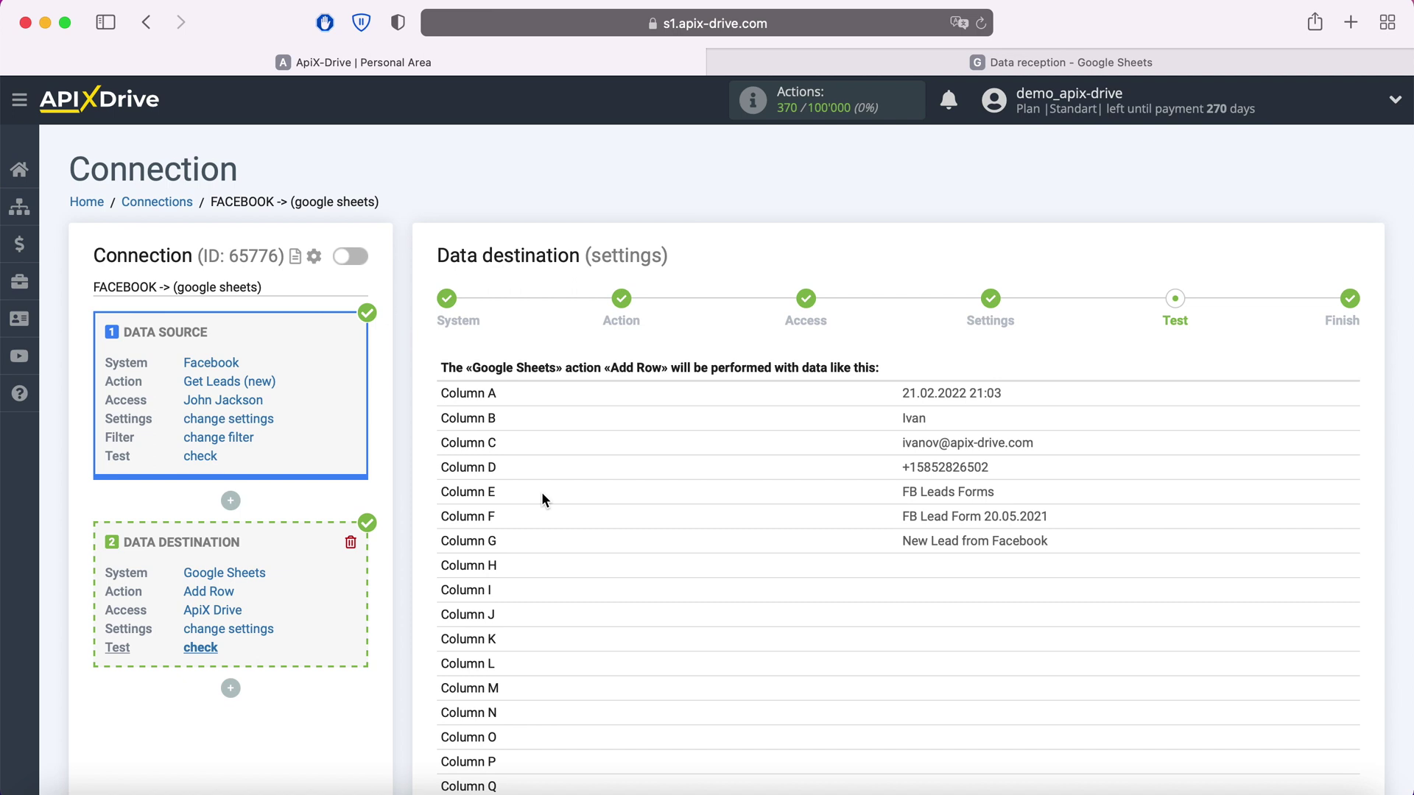
# Send the sample lead to Google Sheets and confirm it fills row 2, columns A–G, of Data reception
pyautogui.scroll(-5, 541, 492)
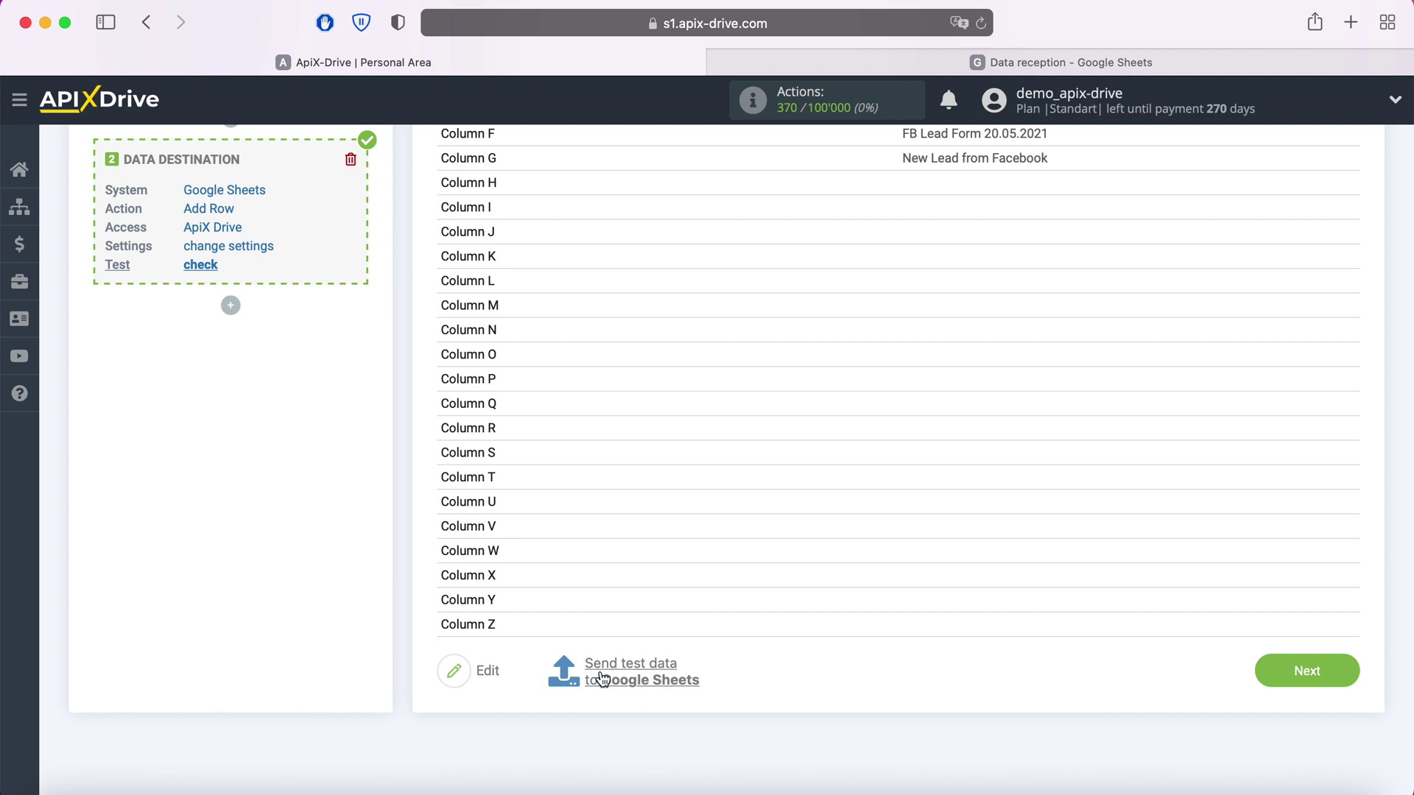
pyautogui.click(635, 672)
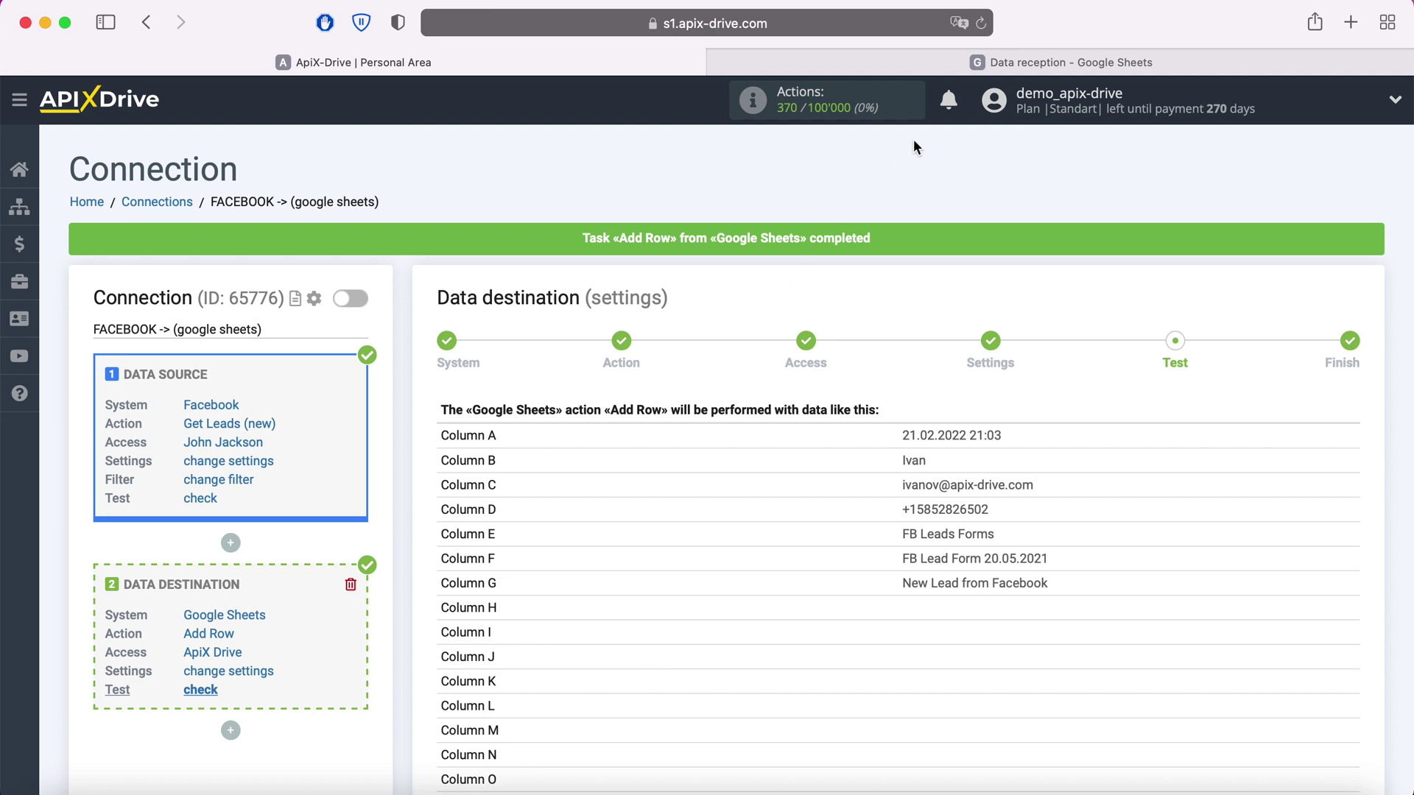
pyautogui.click(980, 63)
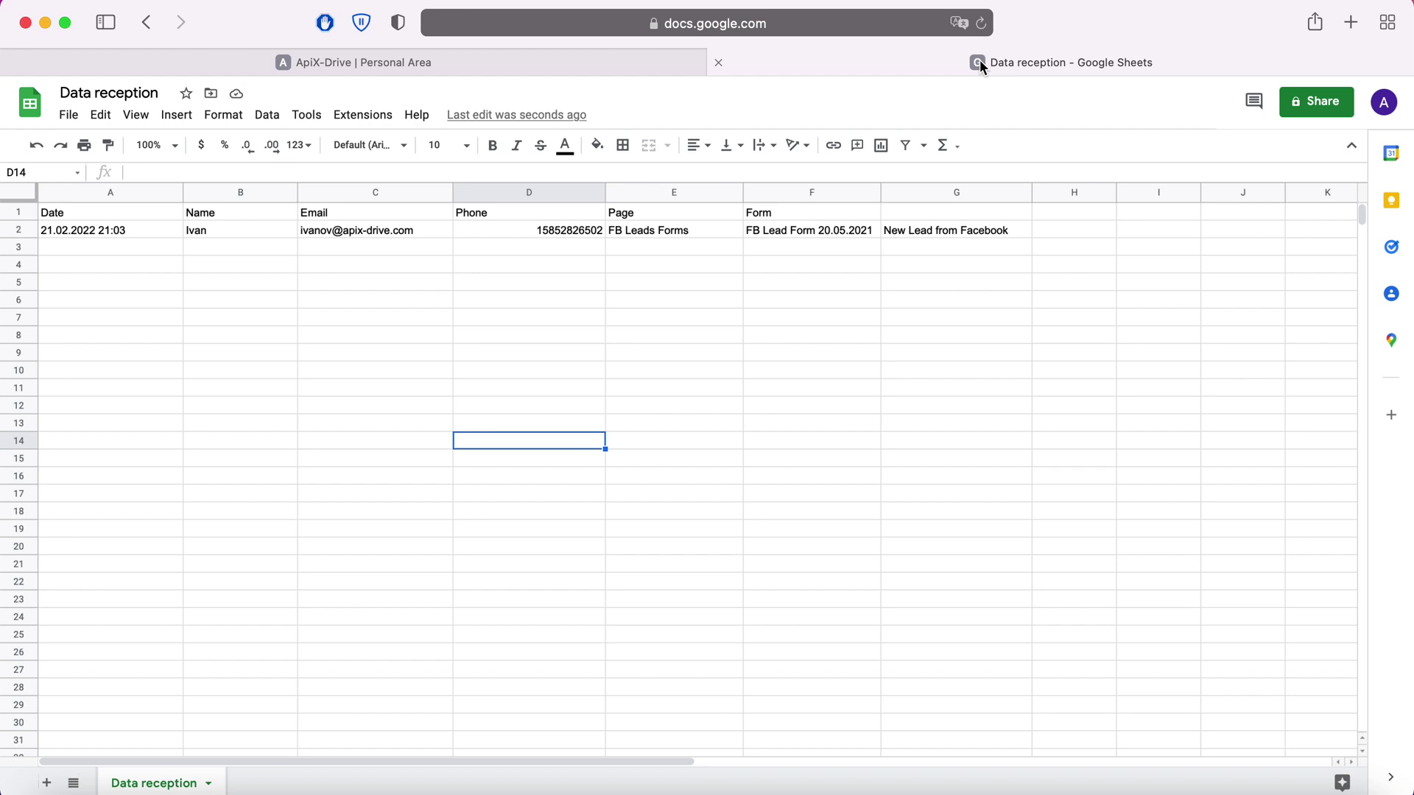
# Back in ApiX-Drive, advance past the Data Reception setup to the Finish step
pyautogui.click(568, 69)
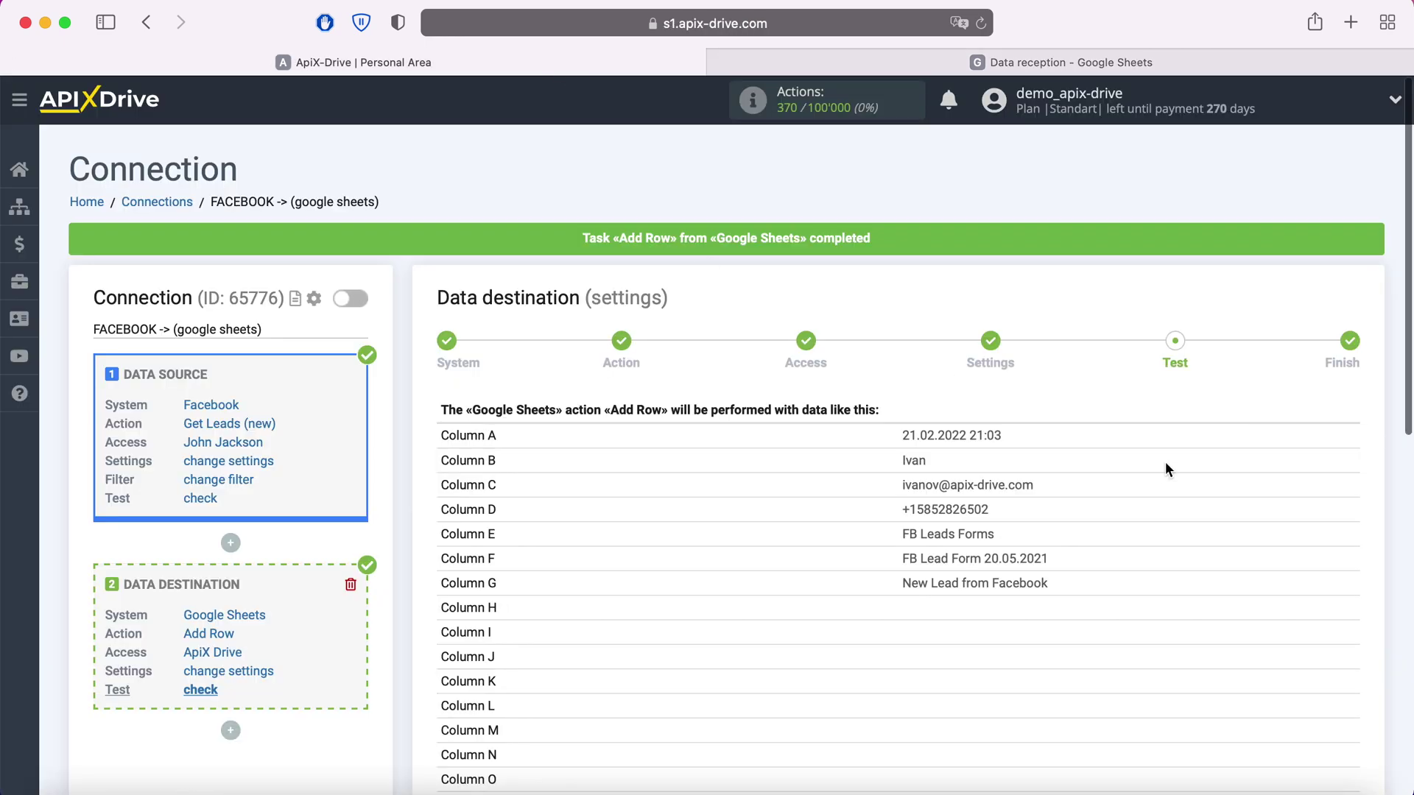
pyautogui.scroll(-10, 1166, 462)
pyautogui.click(1342, 640)
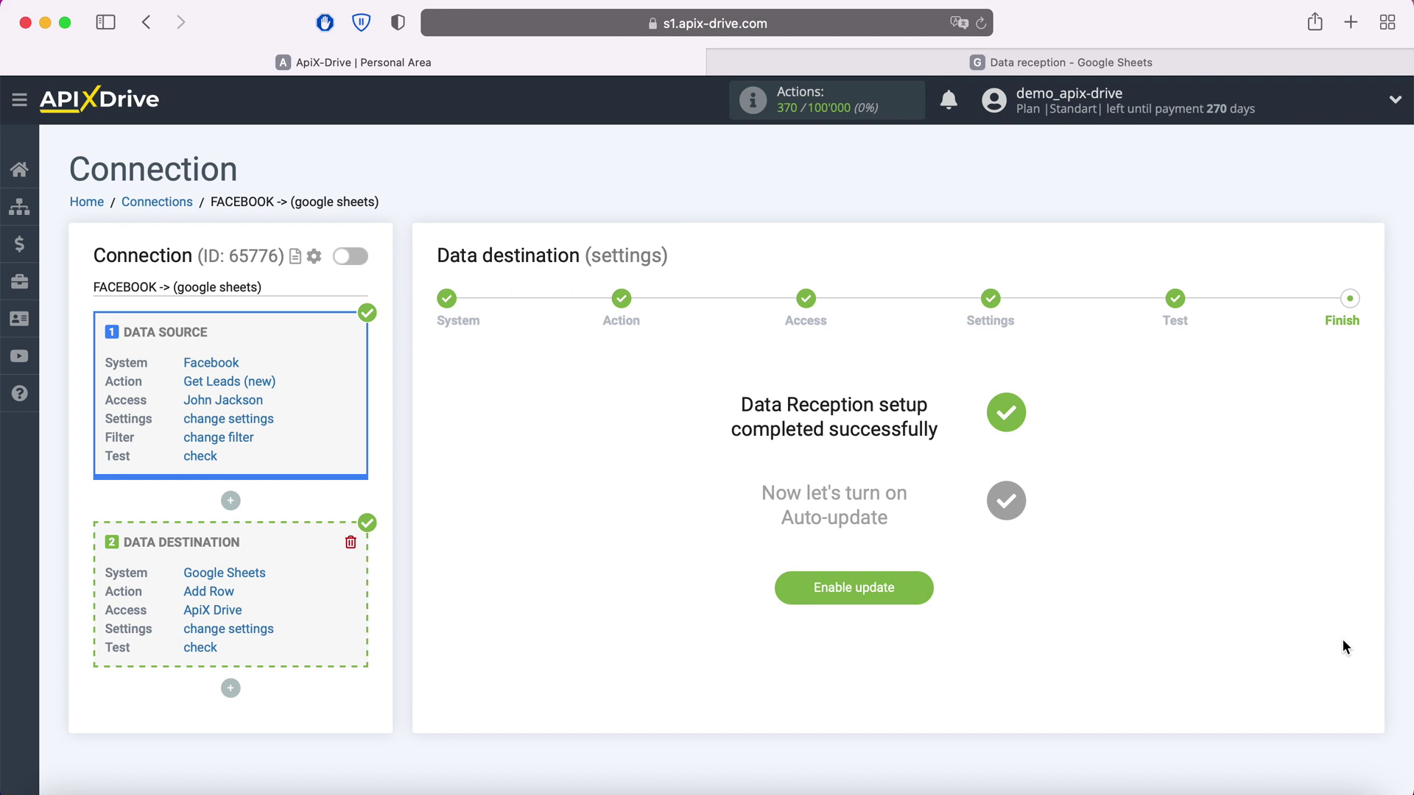
# Enable auto-update and change the connection's update interval from 10 to 5 minutes
pyautogui.click(916, 583)
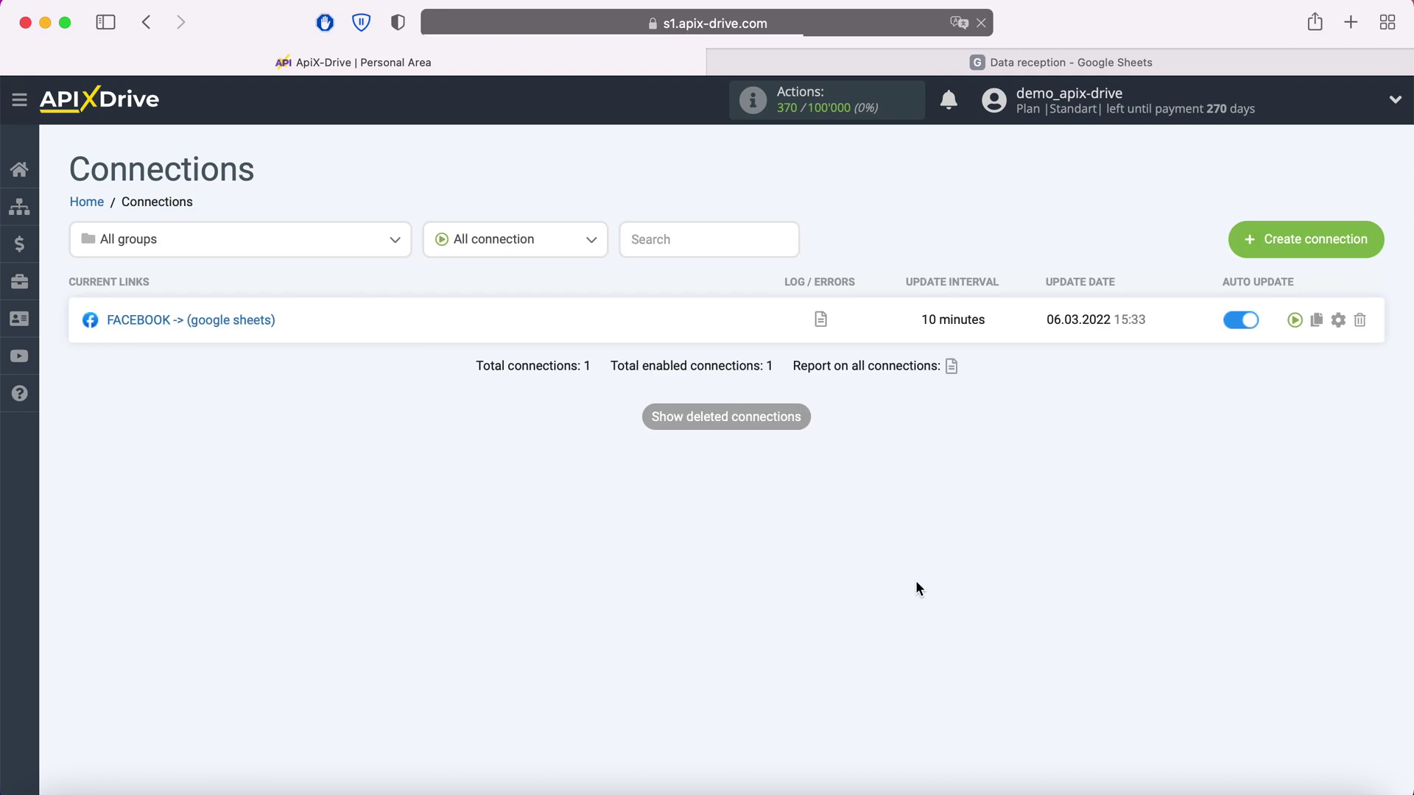
pyautogui.click(1338, 320)
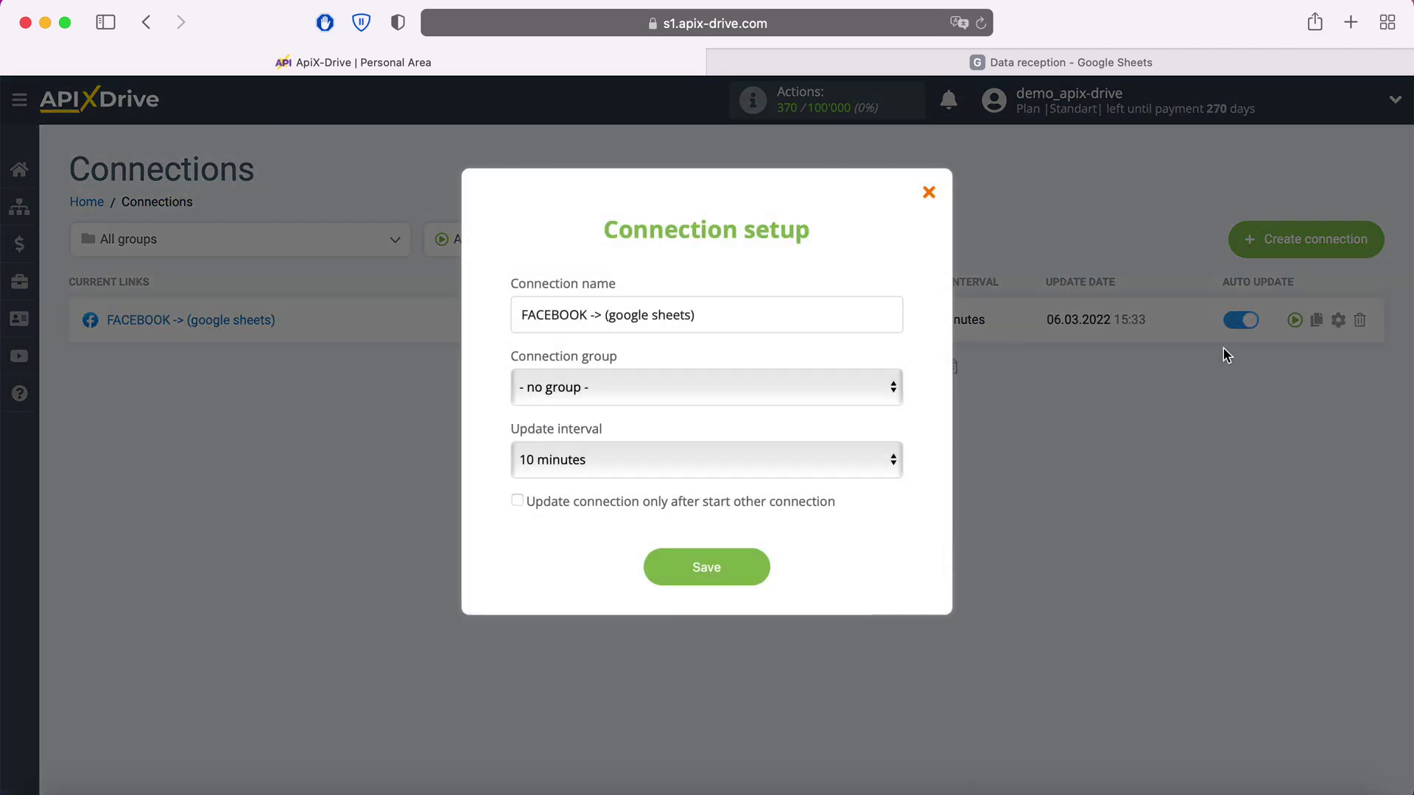
pyautogui.click(855, 451)
pyautogui.click(754, 430)
pyautogui.click(752, 566)
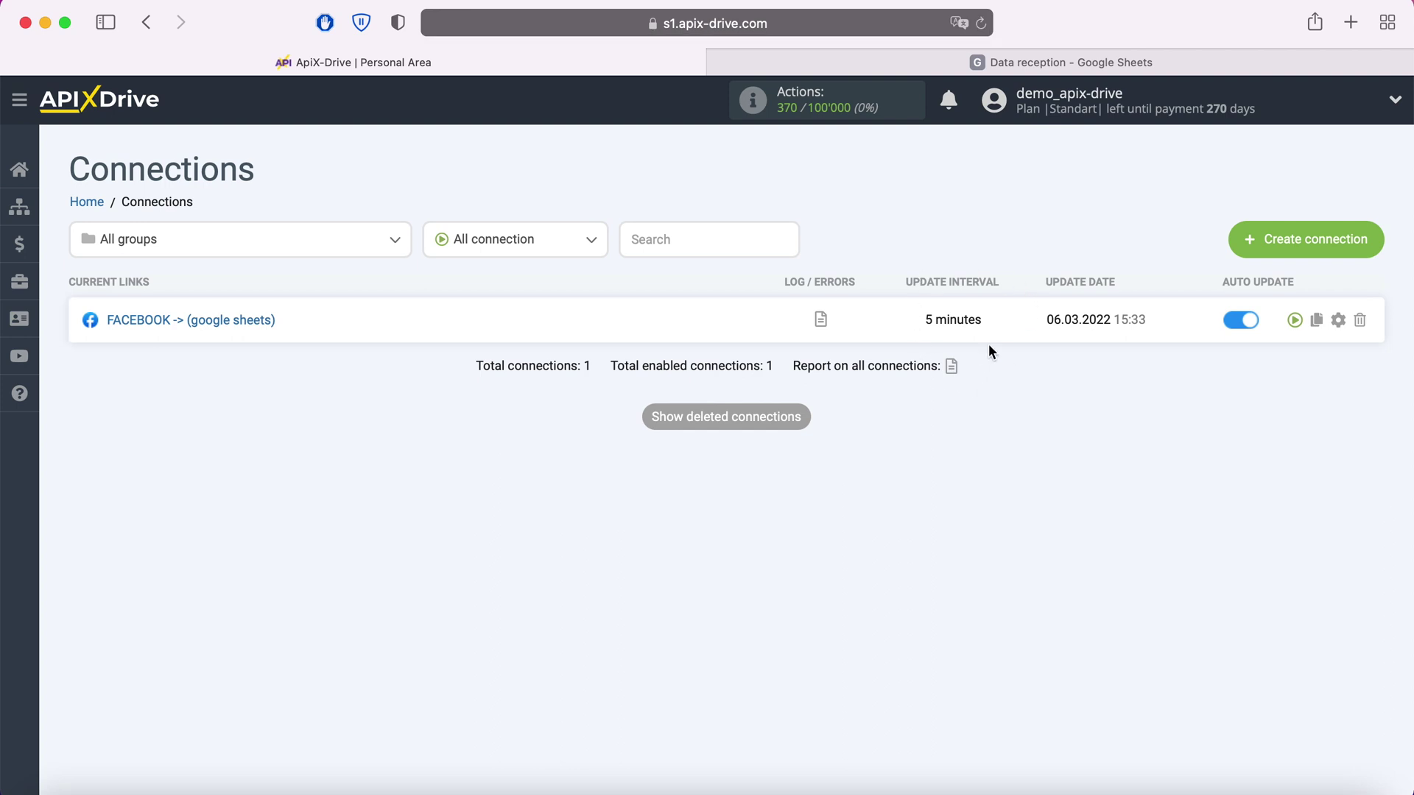